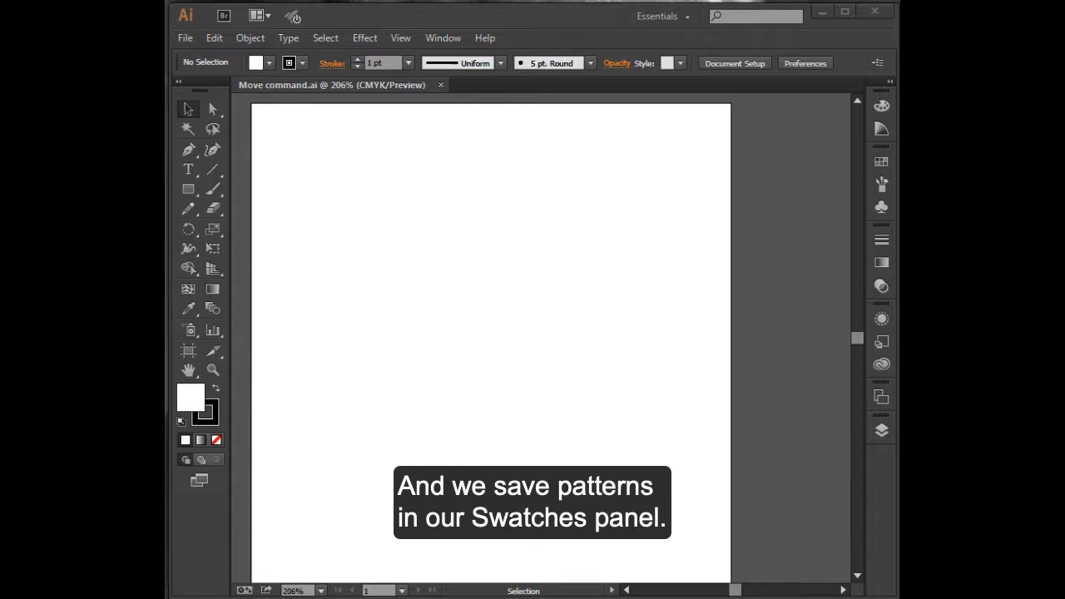
pyautogui.click(884, 162)
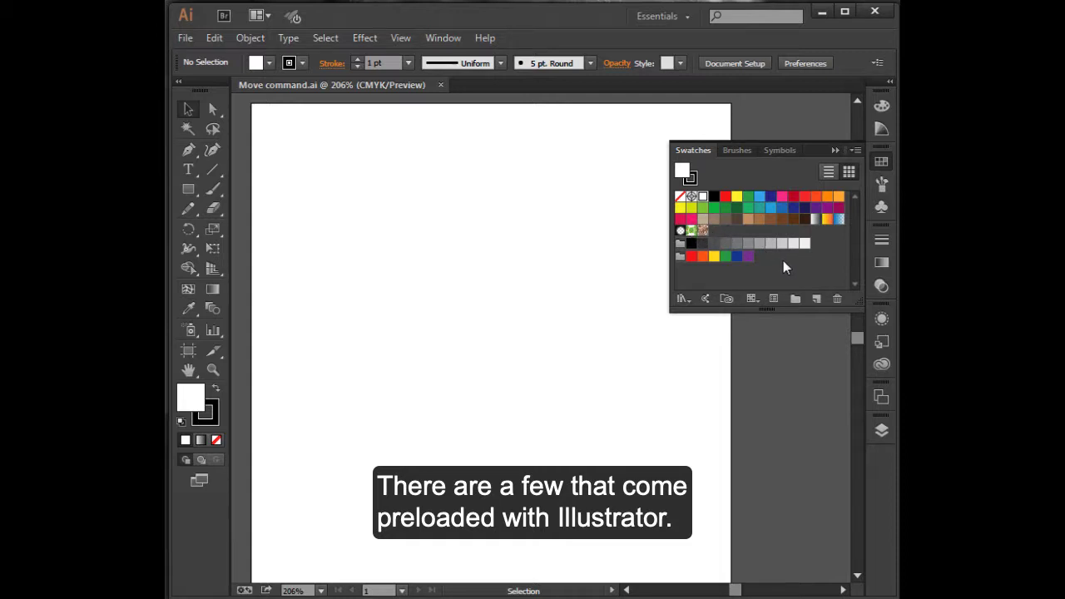
pyautogui.click(837, 151)
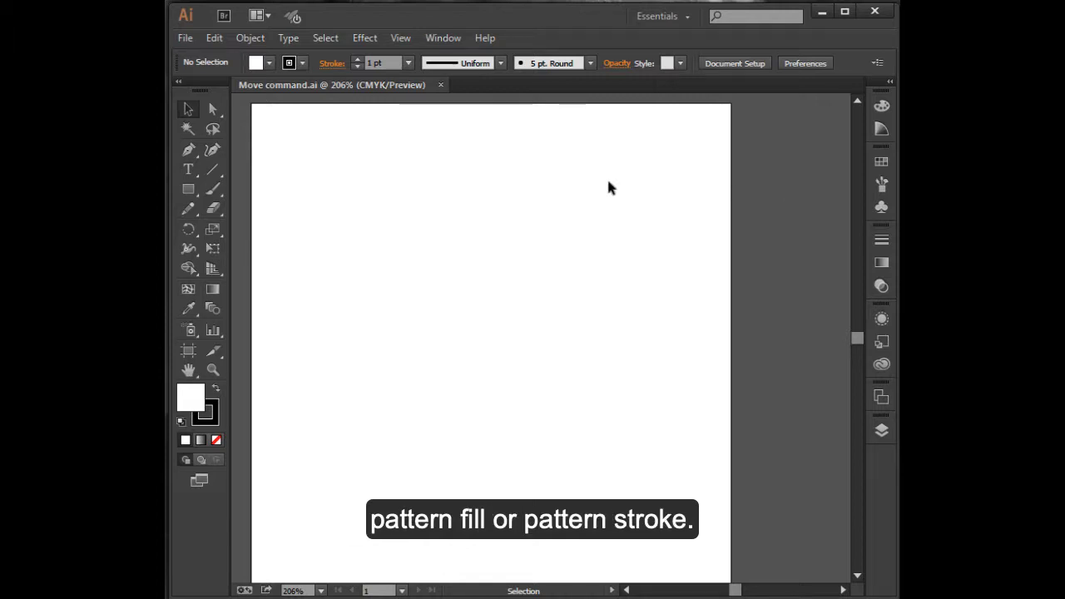
# Draw a circle on the upper part of the artboard and a five-pointed star centred inside it
pyautogui.moveTo(187, 194); pyautogui.dragTo(231, 224)
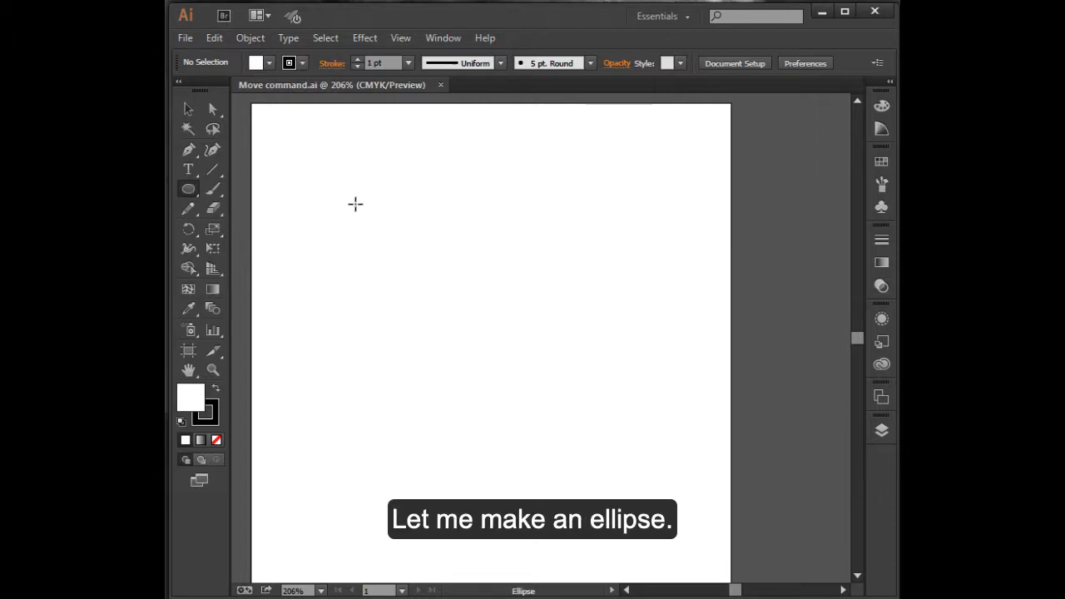
pyautogui.moveTo(358, 211); pyautogui.dragTo(452, 324)
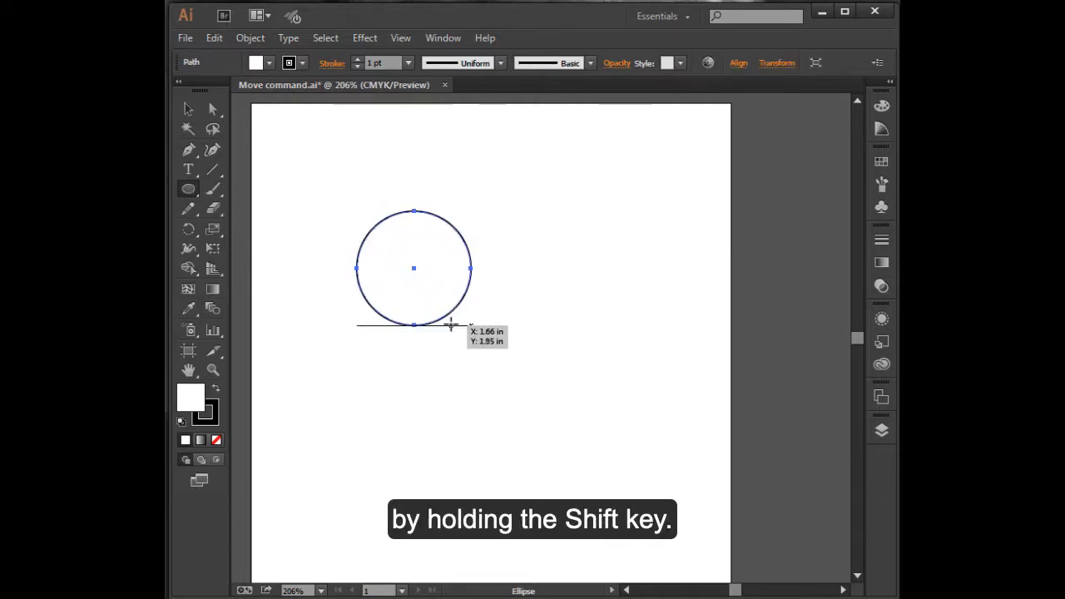
pyautogui.click(190, 190)
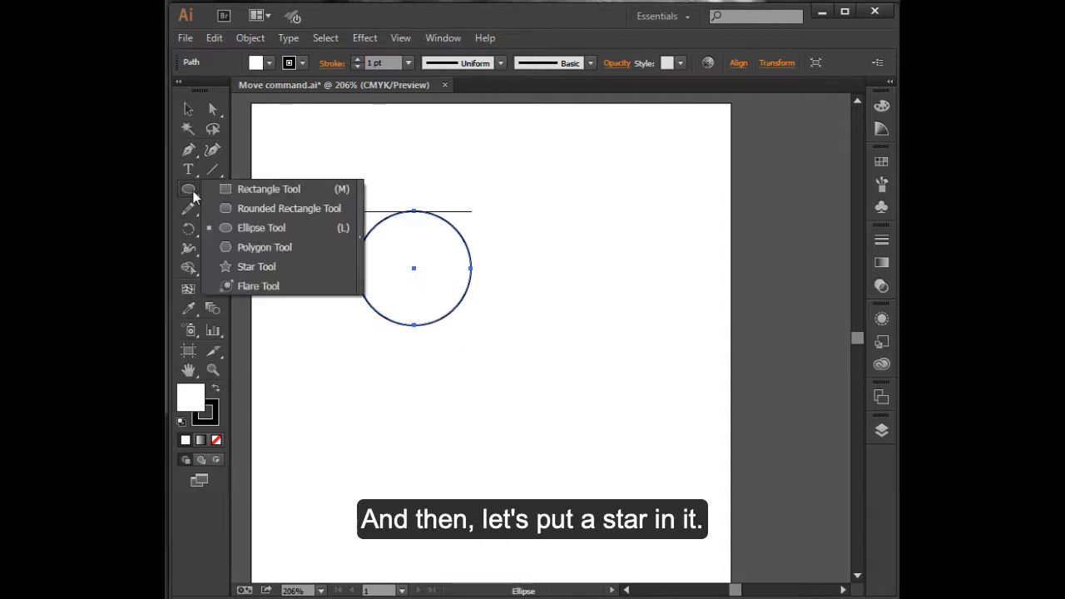
pyautogui.click(248, 271)
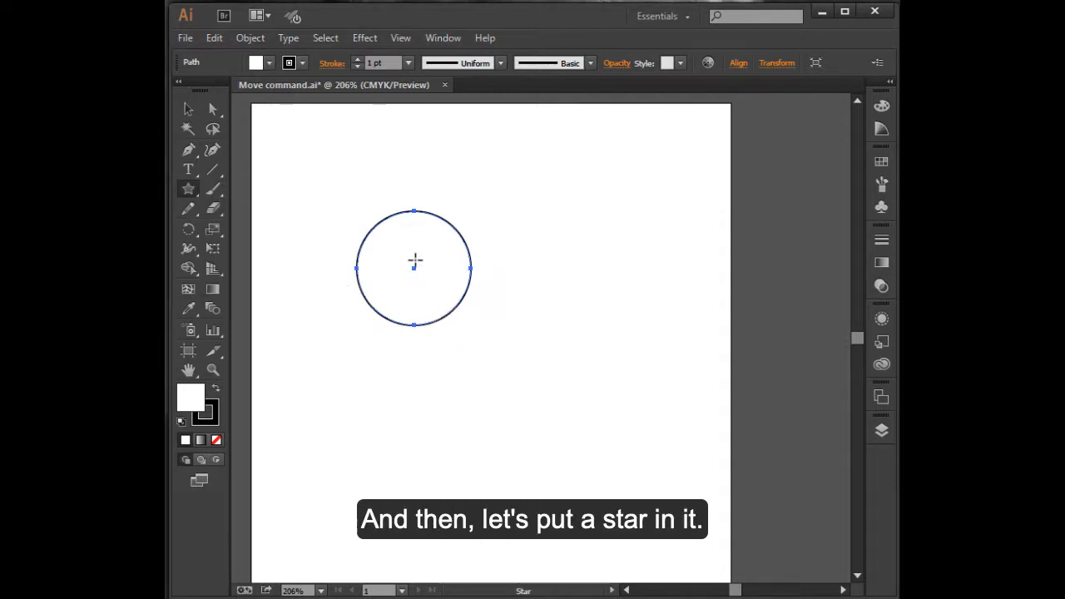
pyautogui.moveTo(413, 266); pyautogui.dragTo(437, 312)
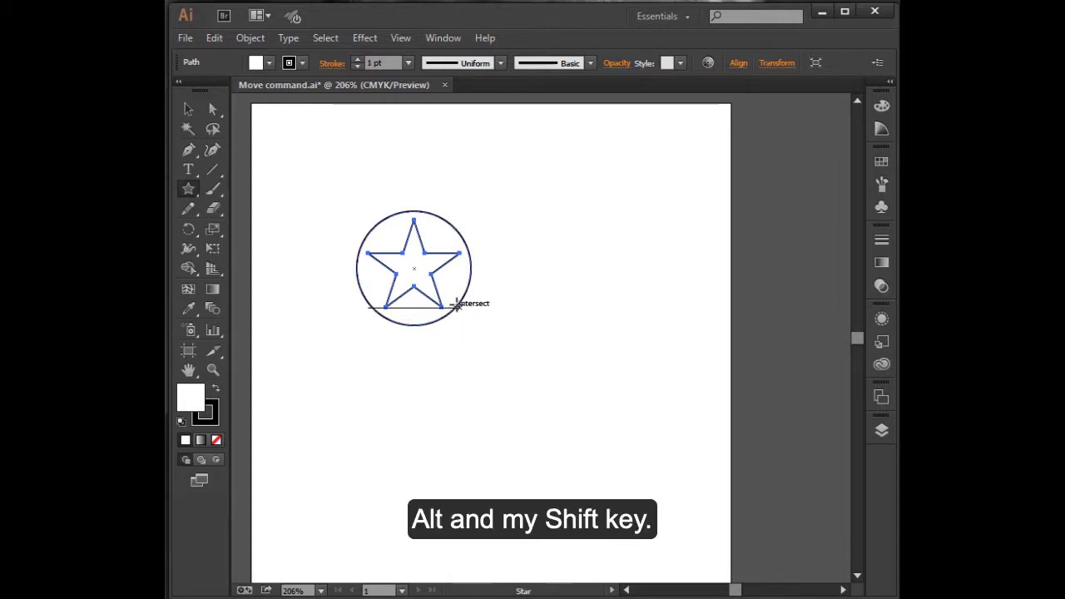
# Give the star a yellow fill and no stroke, and deselect it
pyautogui.click(881, 161)
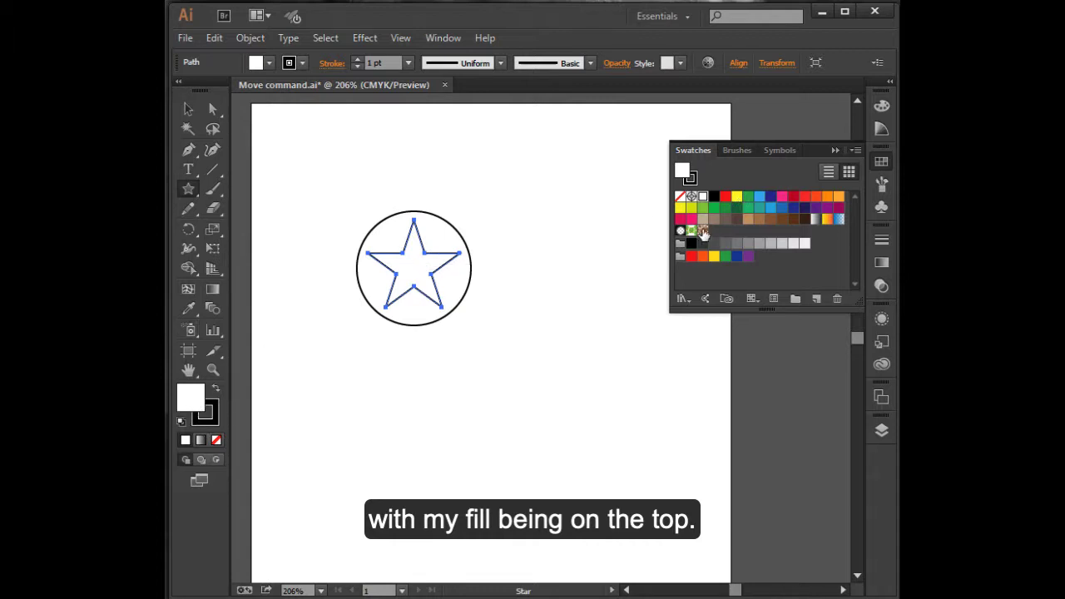
pyautogui.click(736, 198)
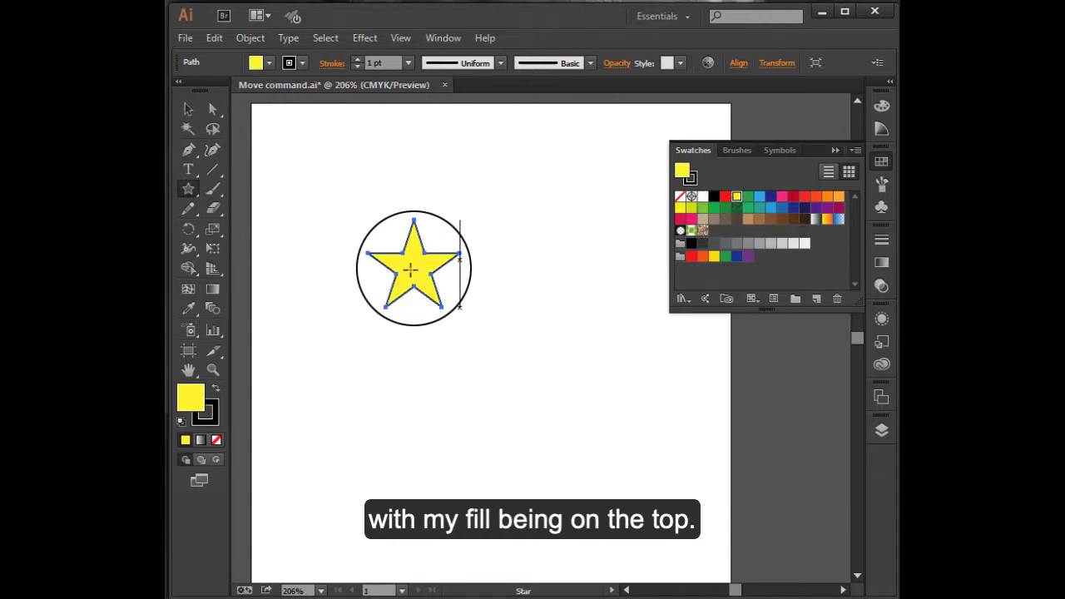
pyautogui.click(214, 419)
pyautogui.click(216, 440)
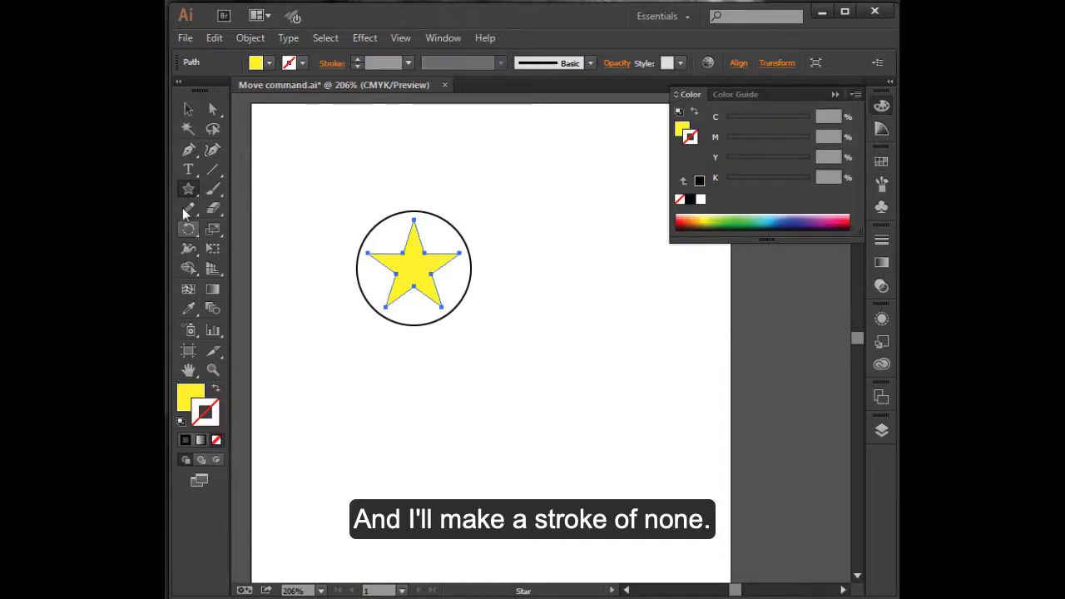
pyautogui.click(190, 109)
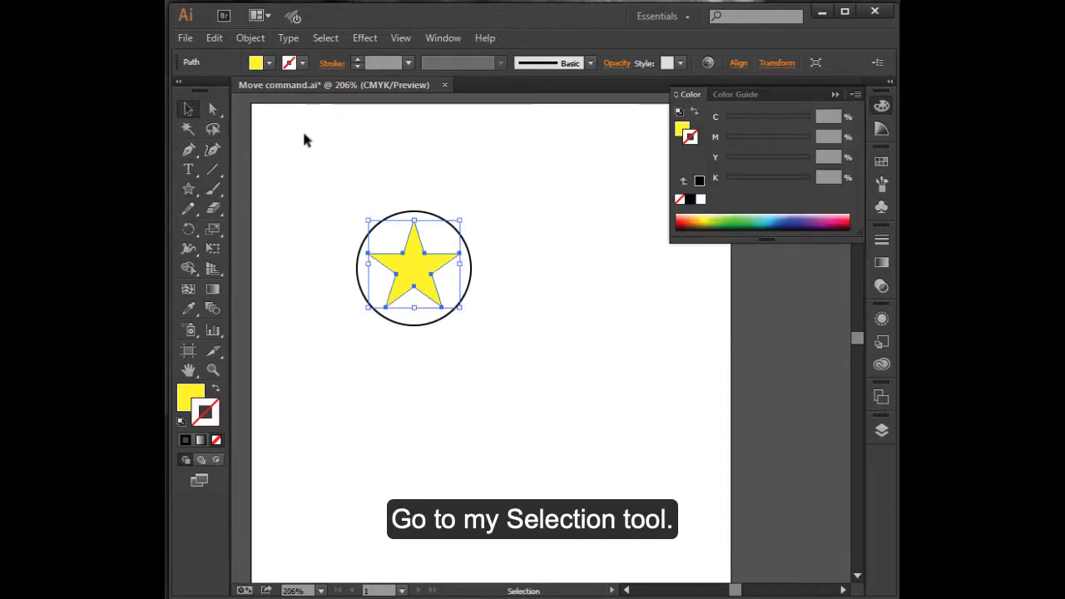
pyautogui.click(526, 263)
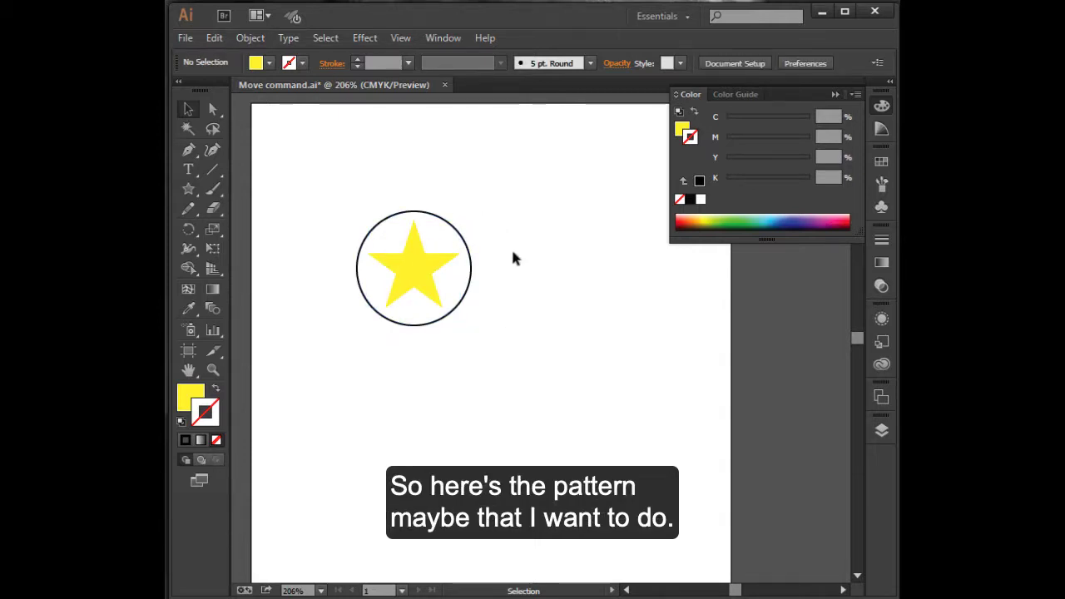
# Change the circle's stroke to red and its weight to 5 pt
pyautogui.click(407, 324)
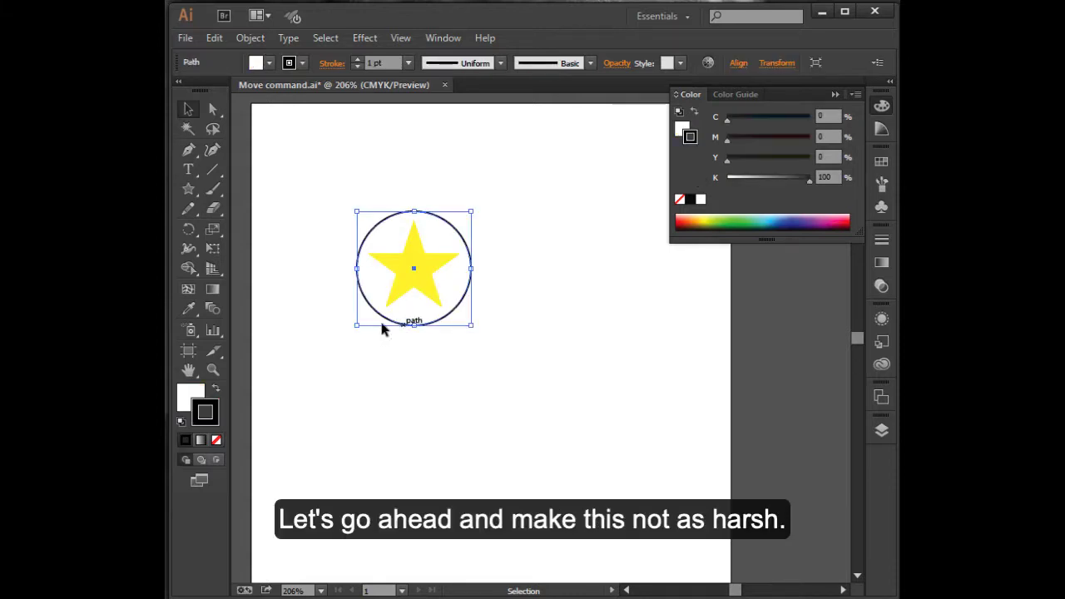
pyautogui.click(881, 162)
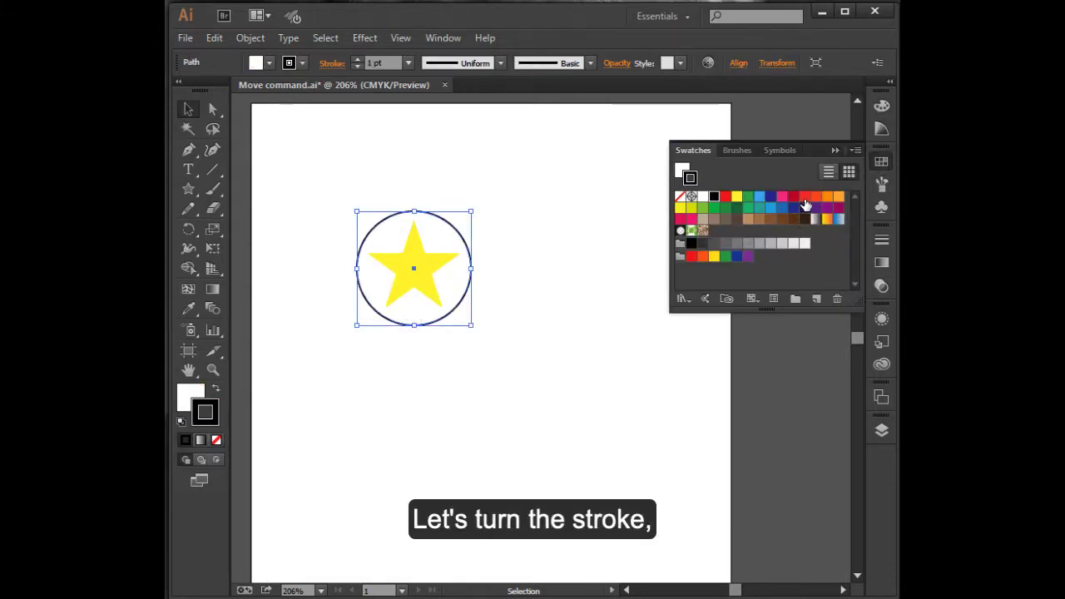
pyautogui.click(804, 196)
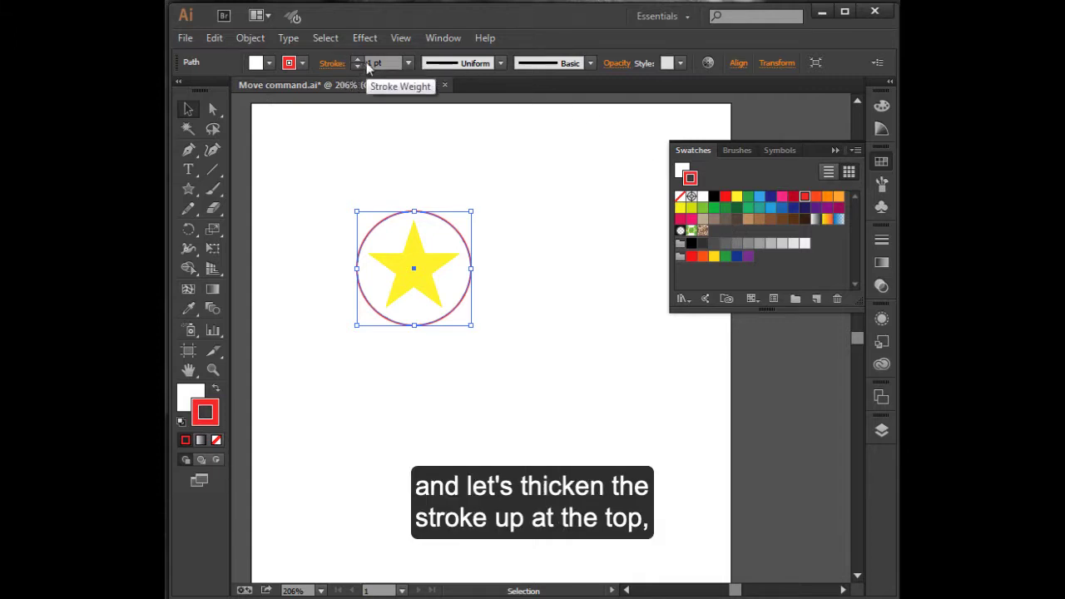
pyautogui.click(357, 60)
pyautogui.click(357, 60)
pyautogui.click(357, 60)
pyautogui.click(357, 60)
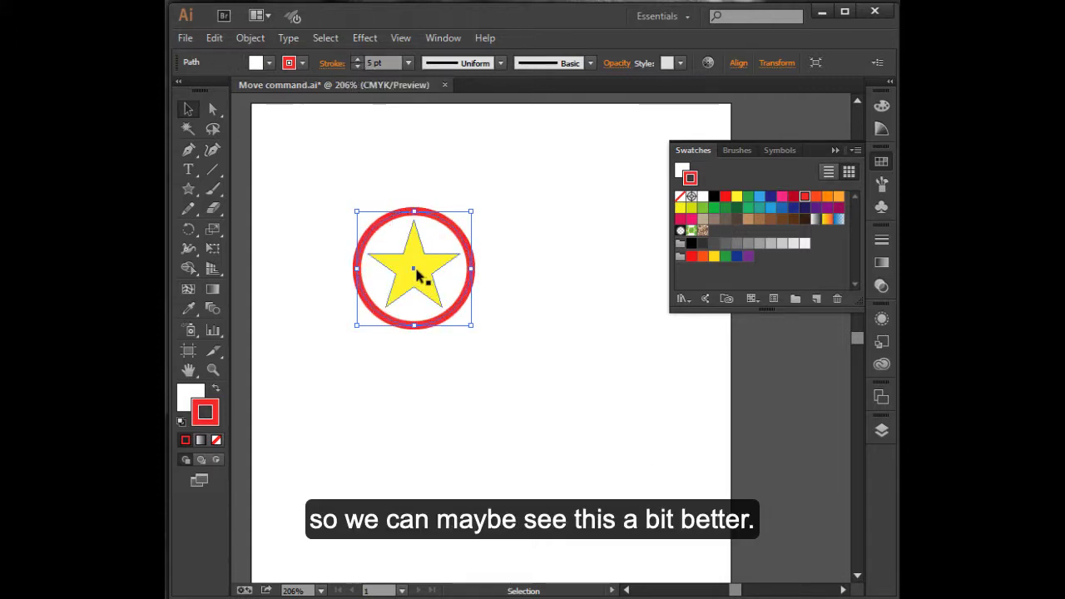
# Recolor the star with an orange fill and no stroke, and deselect it
pyautogui.click(418, 281)
pyautogui.click(824, 198)
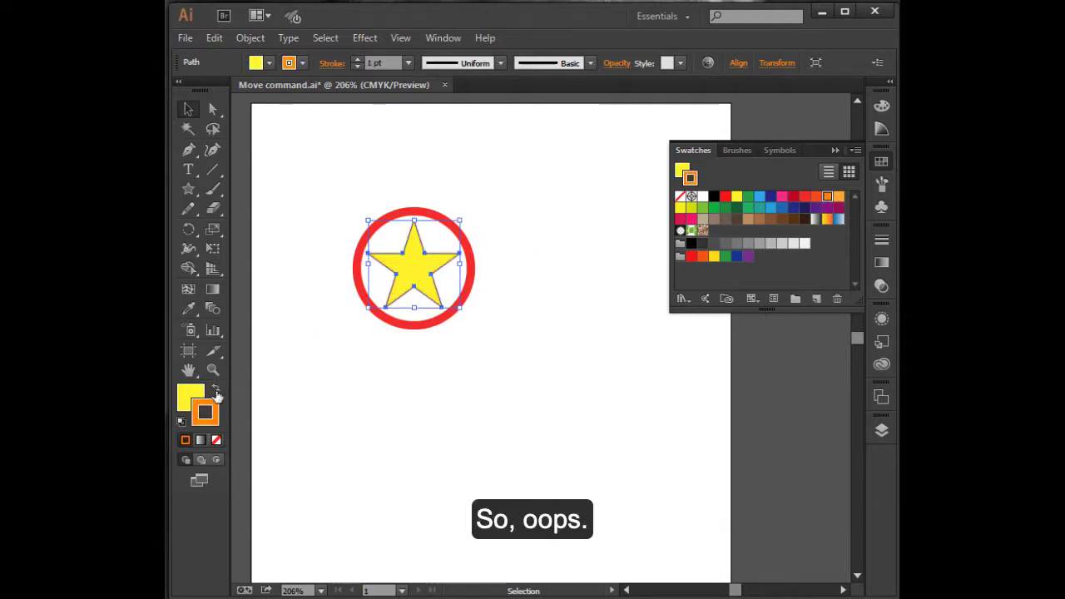
pyautogui.click(216, 388)
pyautogui.click(216, 440)
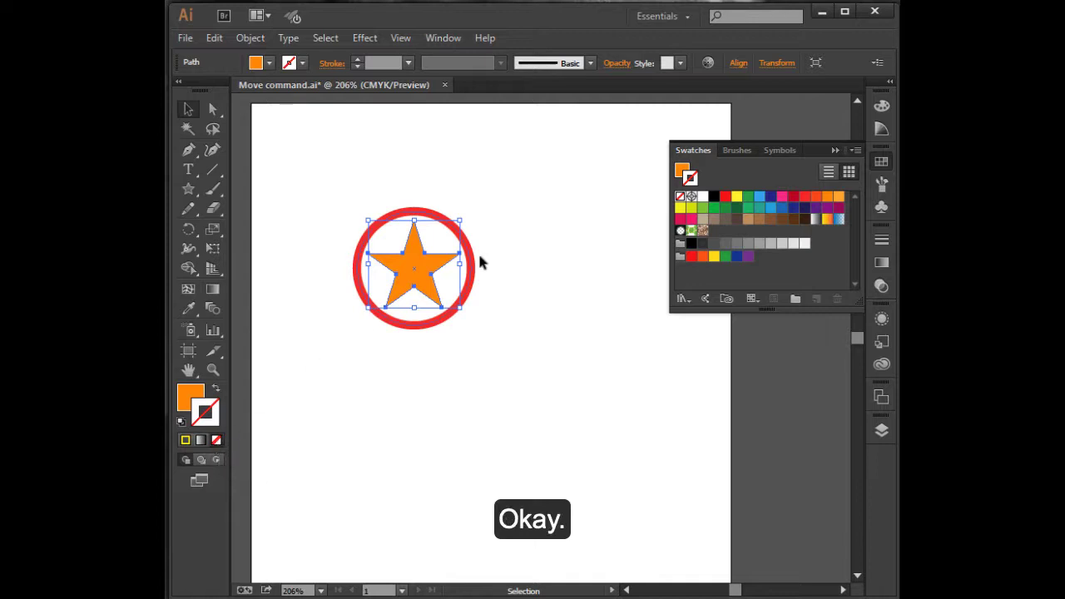
pyautogui.click(309, 178)
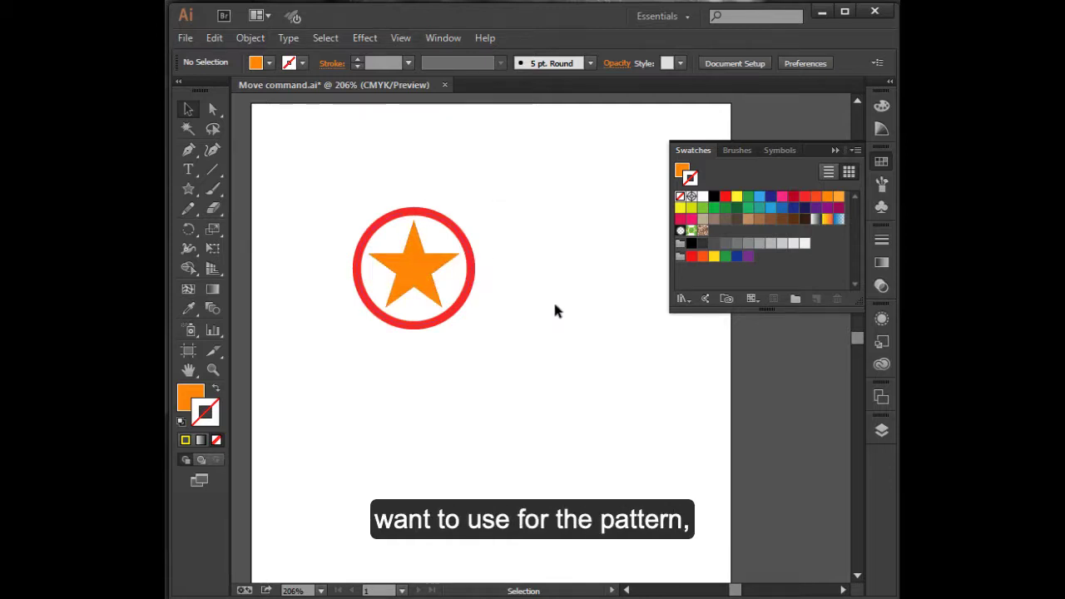
# Save the circle and star artwork as a new pattern swatch and name it star
pyautogui.moveTo(317, 206); pyautogui.dragTo(504, 360)
pyautogui.moveTo(429, 272); pyautogui.dragTo(753, 278)
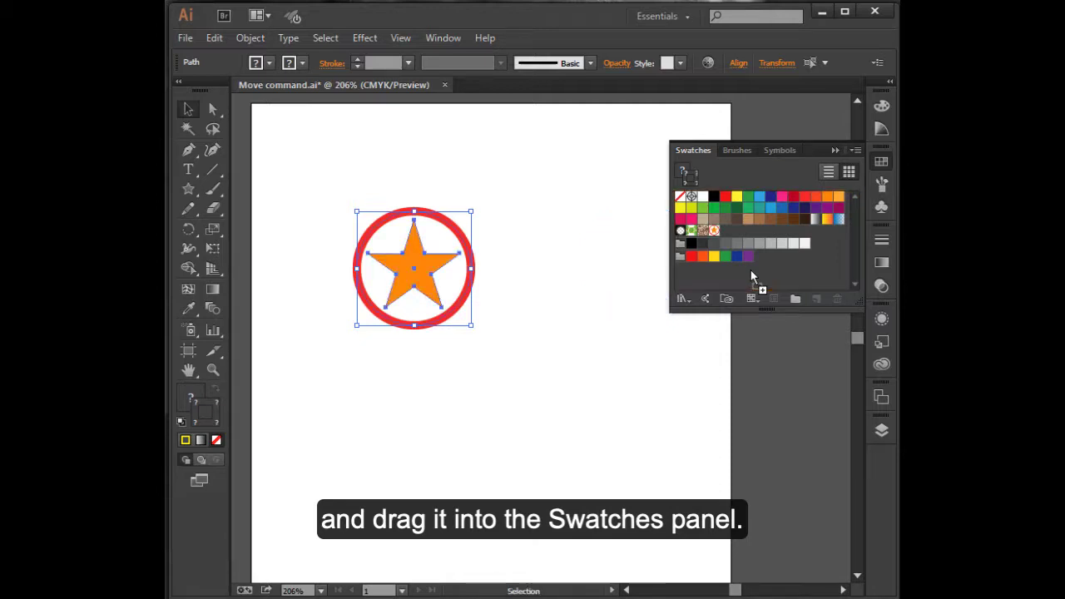
pyautogui.click(713, 233)
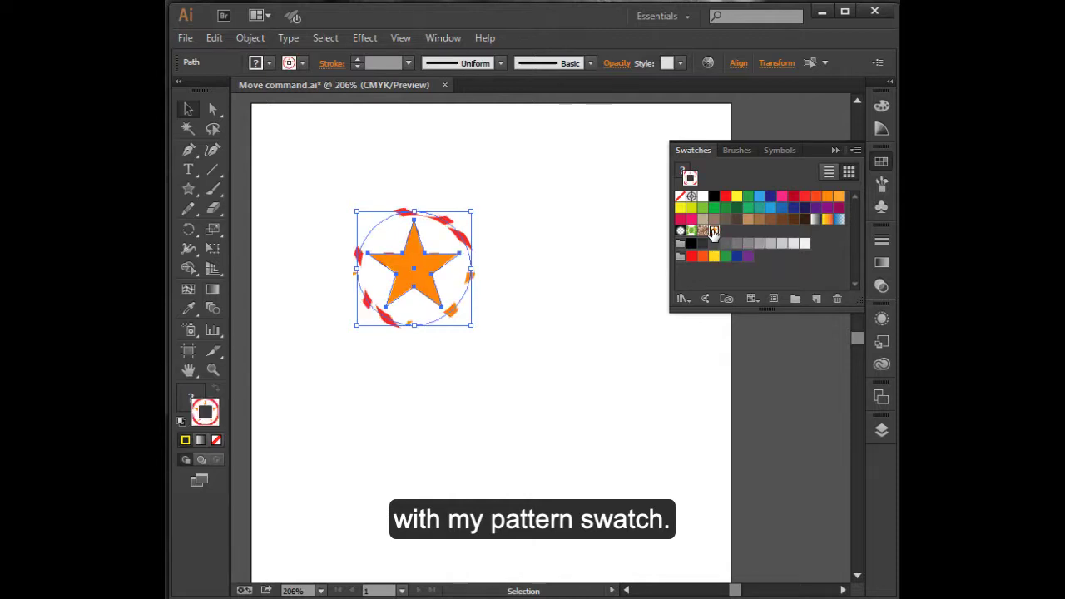
pyautogui.doubleClick(714, 234)
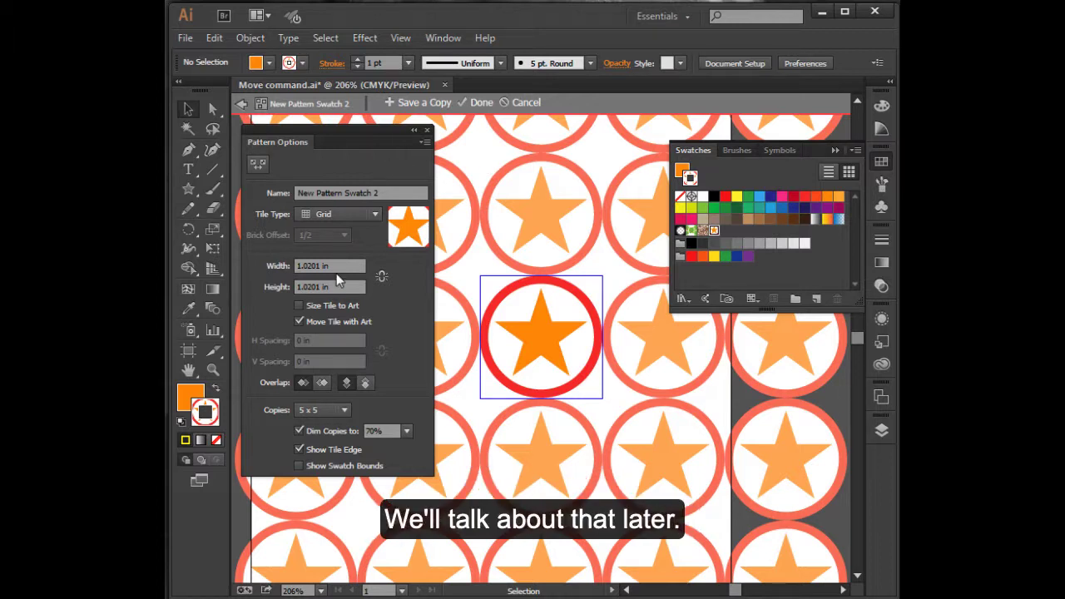
pyautogui.click(376, 193)
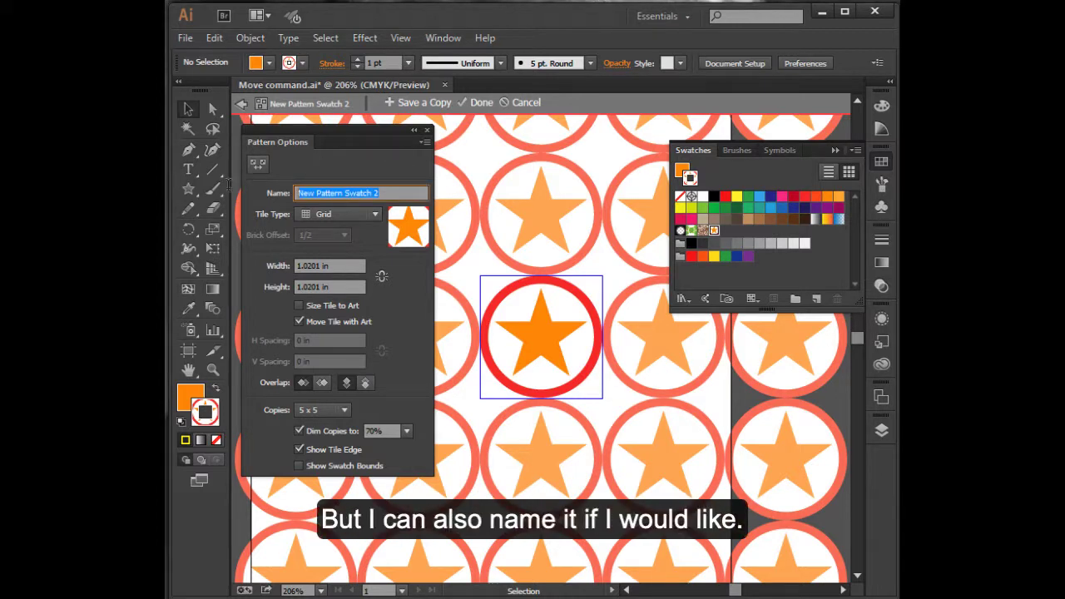
pyautogui.write('star')
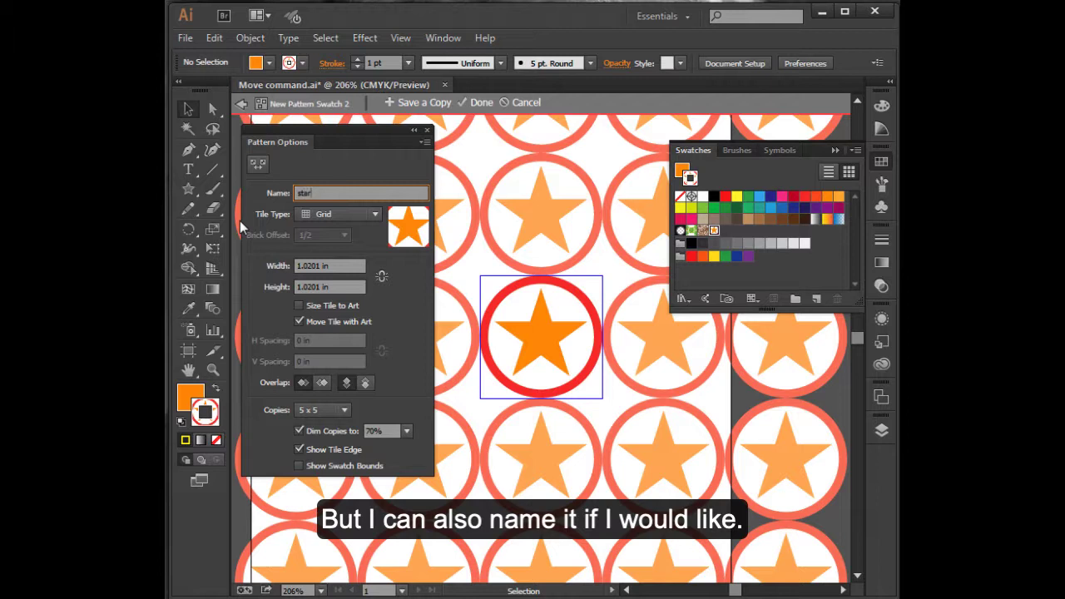
pyautogui.press('Return')
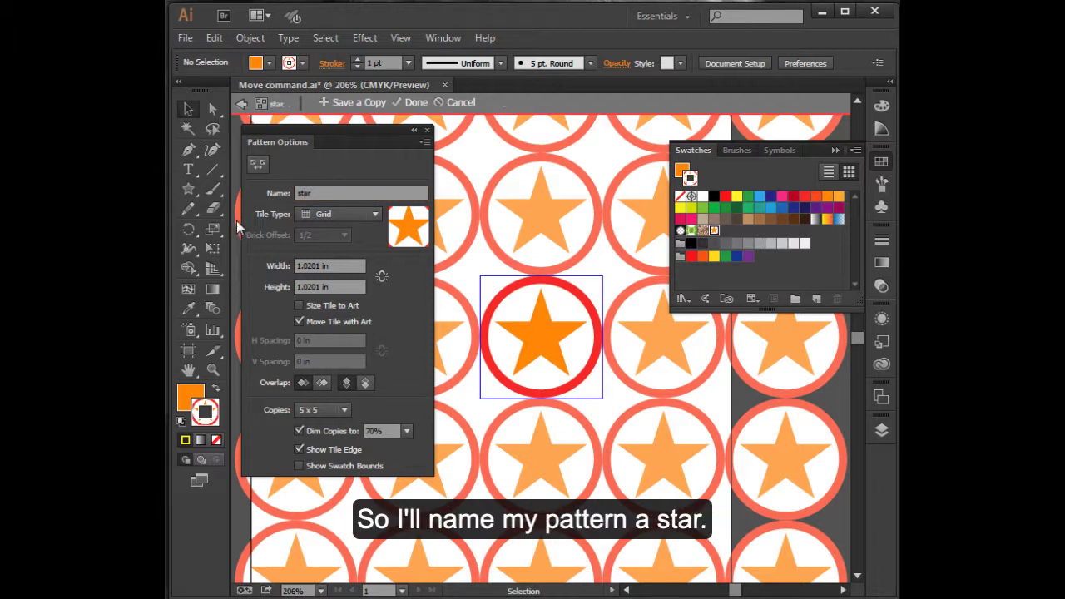
pyautogui.click(427, 131)
pyautogui.click(416, 102)
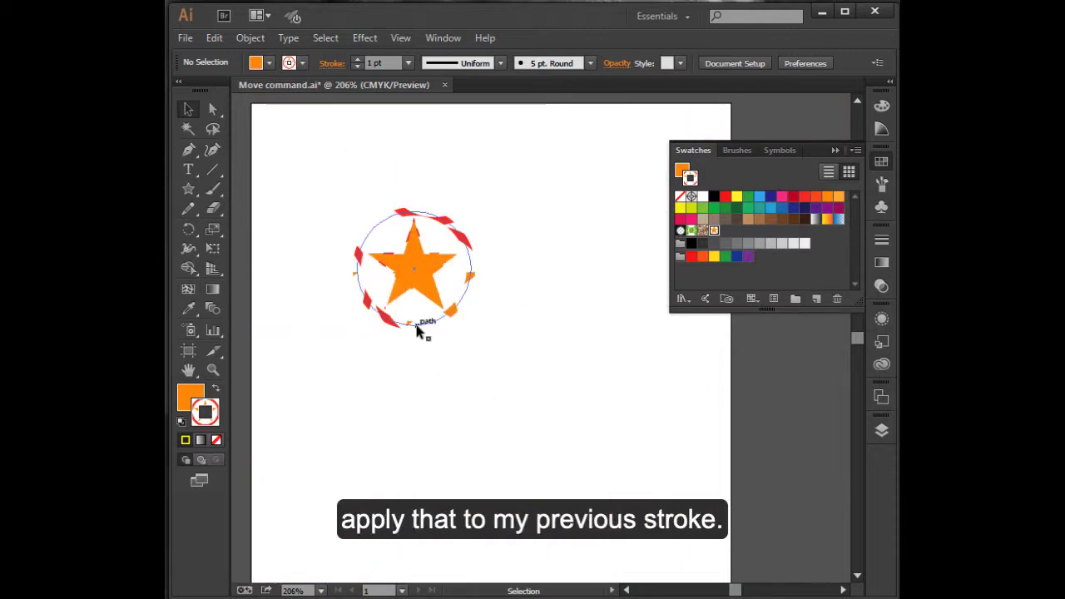
# Delete the circle and star from the artboard and reset the current stroke to none
pyautogui.moveTo(331, 189); pyautogui.dragTo(494, 417)
pyautogui.press('Delete')
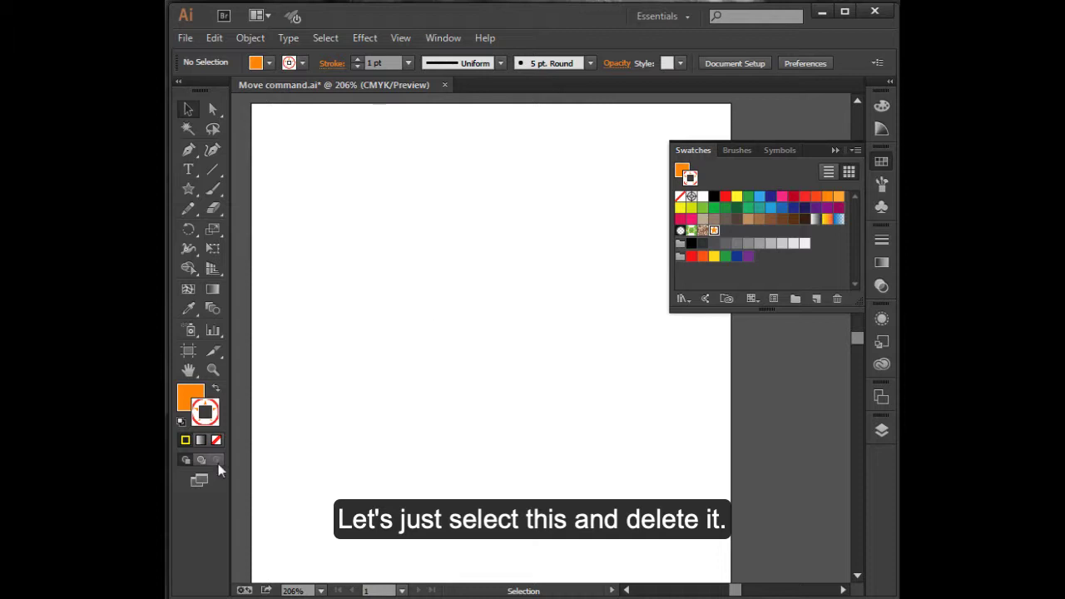
pyautogui.click(217, 441)
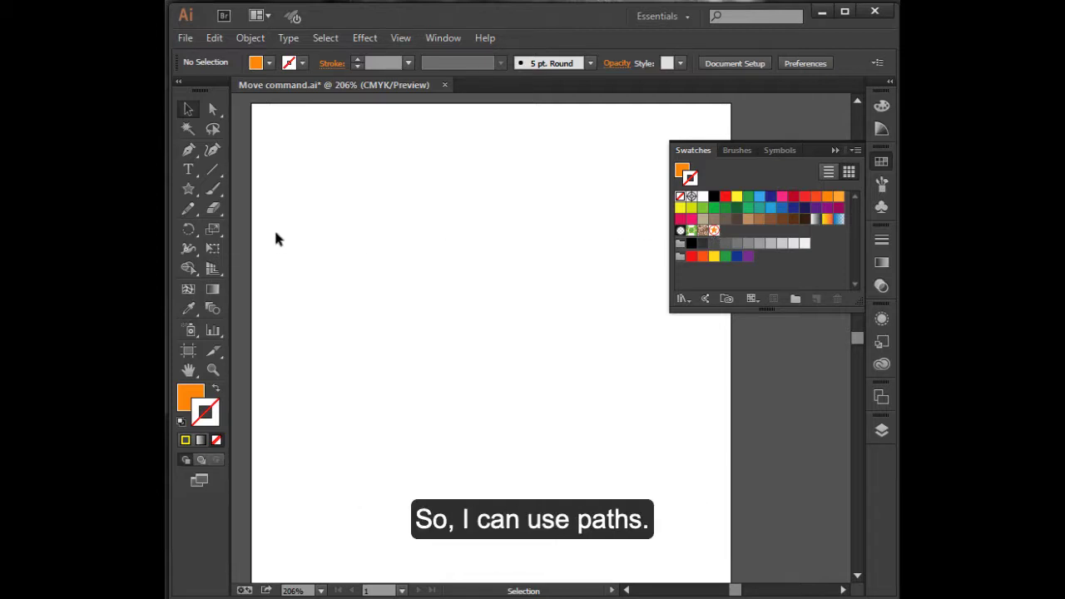
# Draw a diagonal line about 1.55 in long and give it a red 5 pt stroke
pyautogui.click(213, 170)
pyautogui.moveTo(362, 218); pyautogui.dragTo(441, 385)
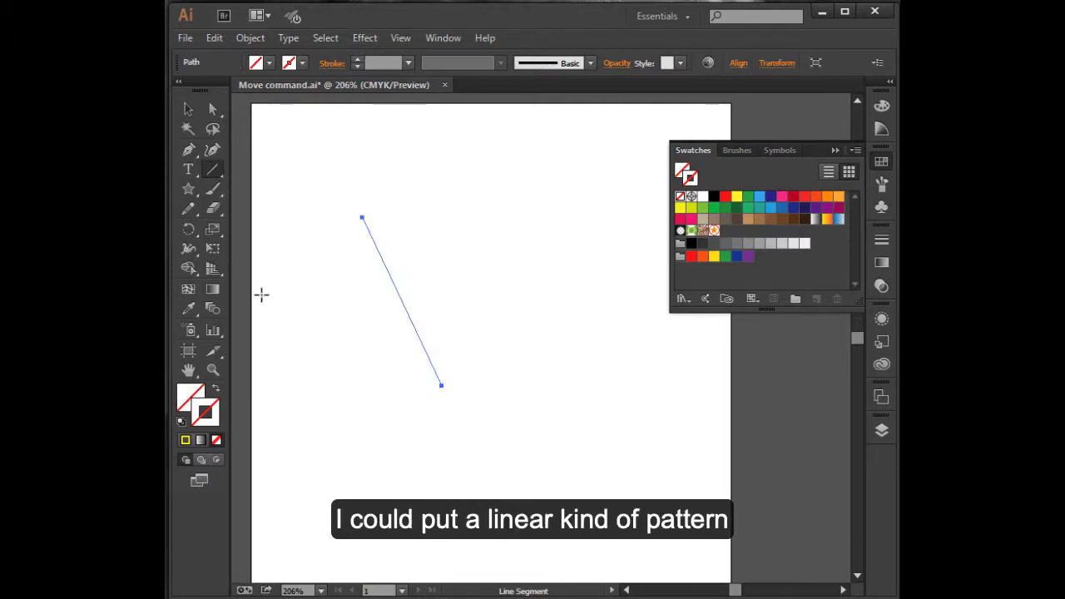
pyautogui.click(726, 197)
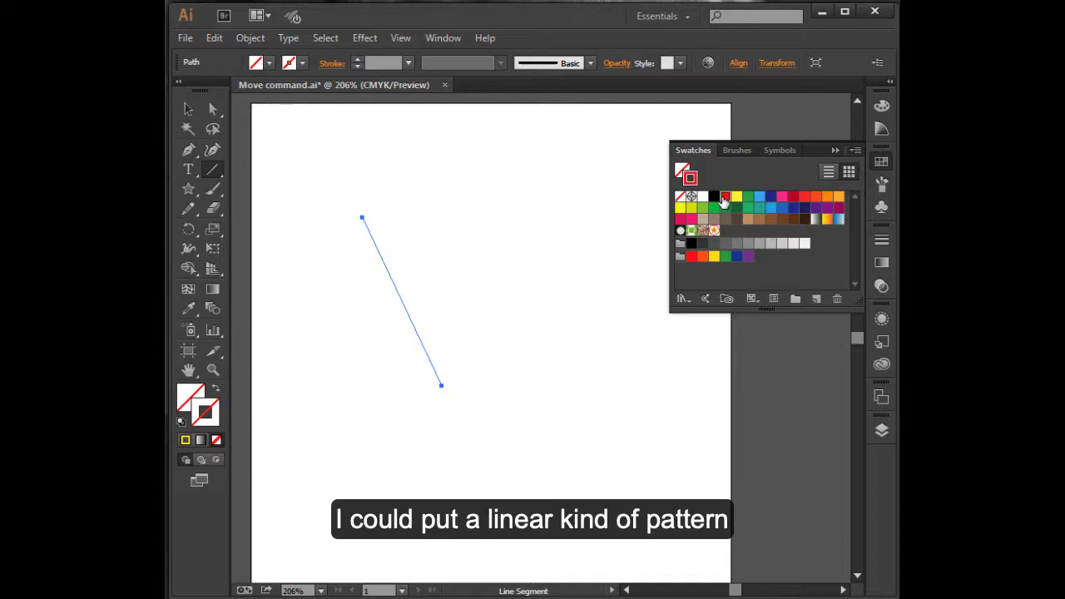
pyautogui.click(357, 59)
pyautogui.click(357, 59)
pyautogui.click(357, 59)
pyautogui.click(357, 59)
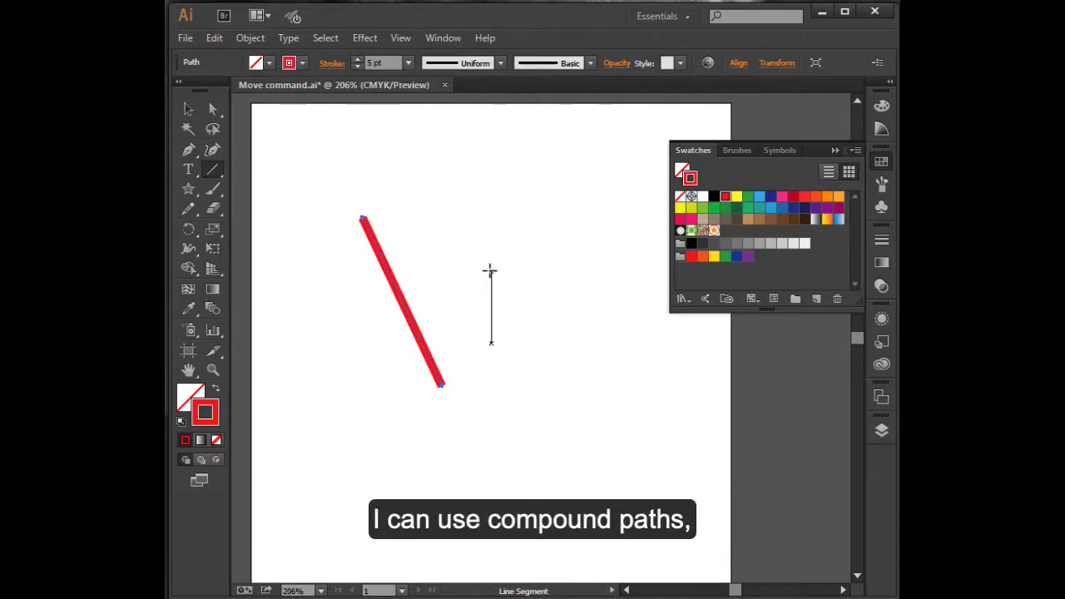
pyautogui.click(248, 39)
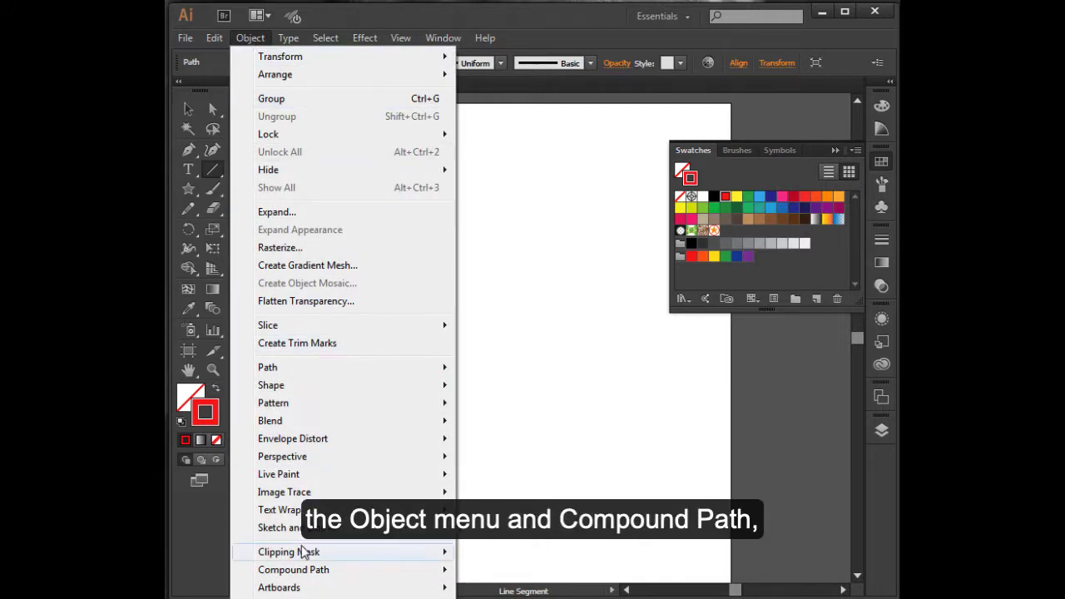
pyautogui.moveTo(313, 572)
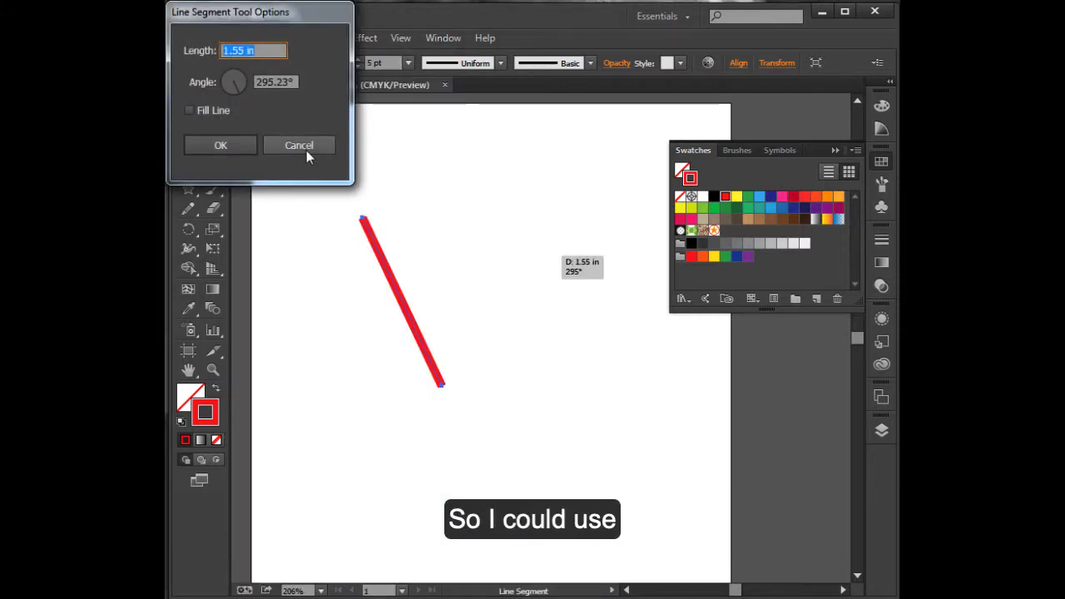
pyautogui.click(299, 146)
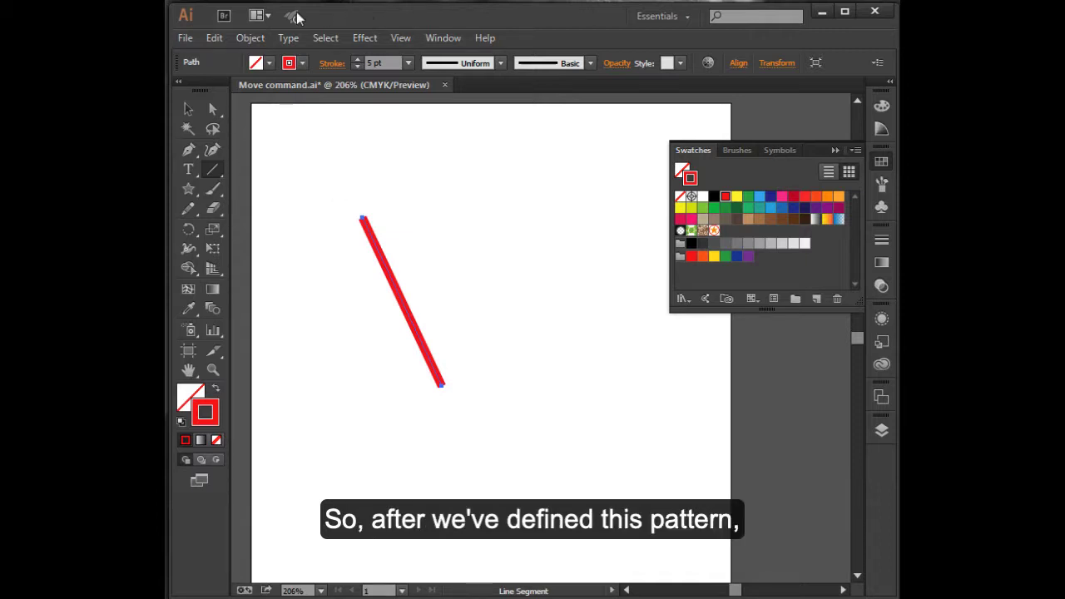
# Delete the red diagonal line from the artboard
pyautogui.click(188, 108)
pyautogui.press('Delete')
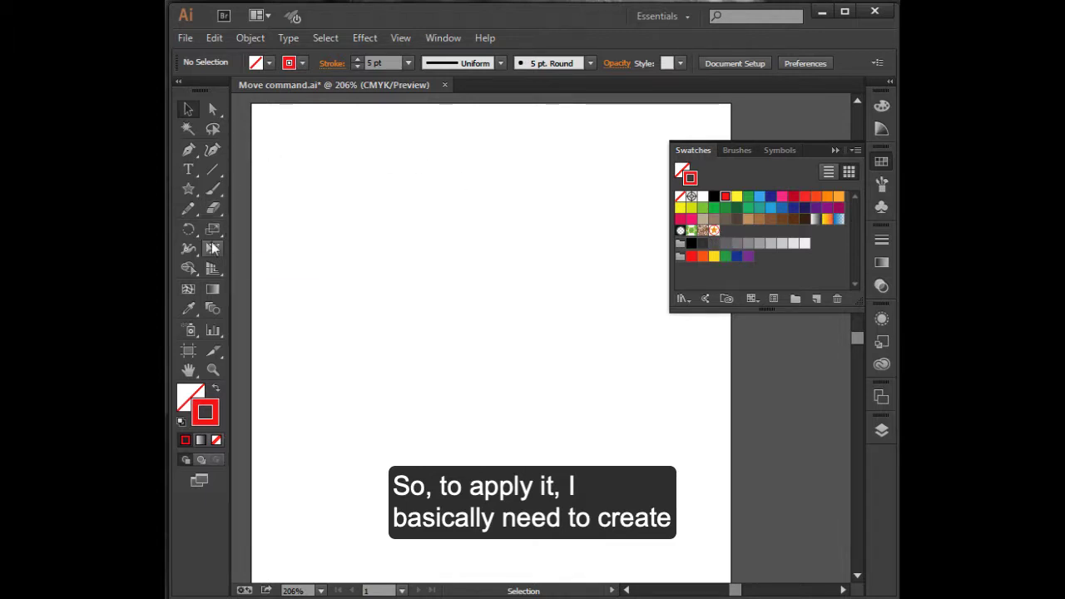
# Draw a rectangle in the upper middle of the artboard and give it a black 2 pt stroke
pyautogui.click(188, 190)
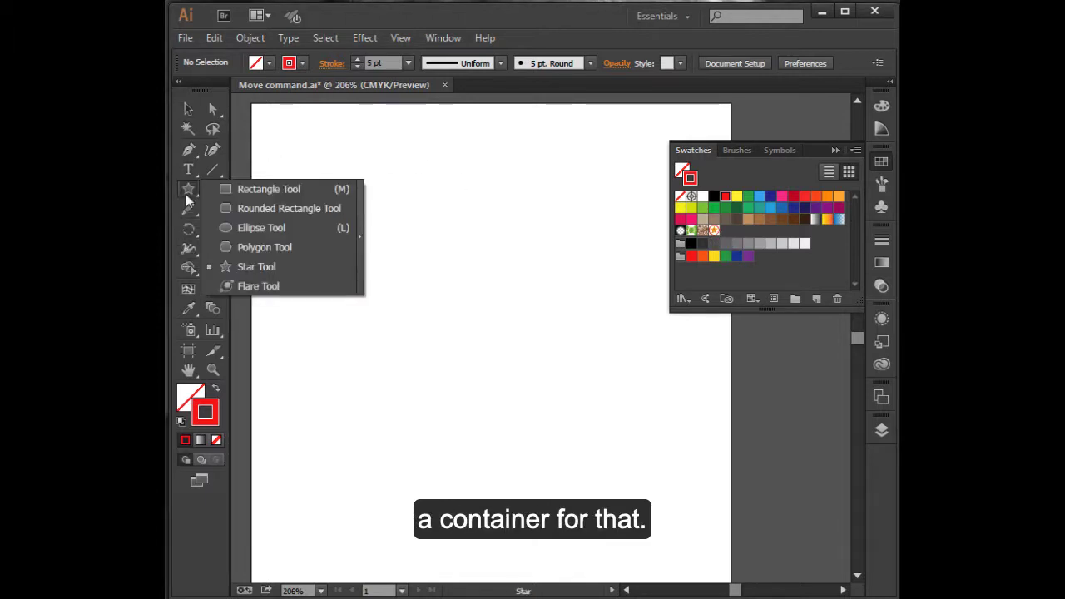
pyautogui.click(237, 190)
pyautogui.moveTo(319, 170)
pyautogui.mouseDown()
pyautogui.moveTo(385, 275)
pyautogui.moveTo(550, 413)
pyautogui.mouseUp()
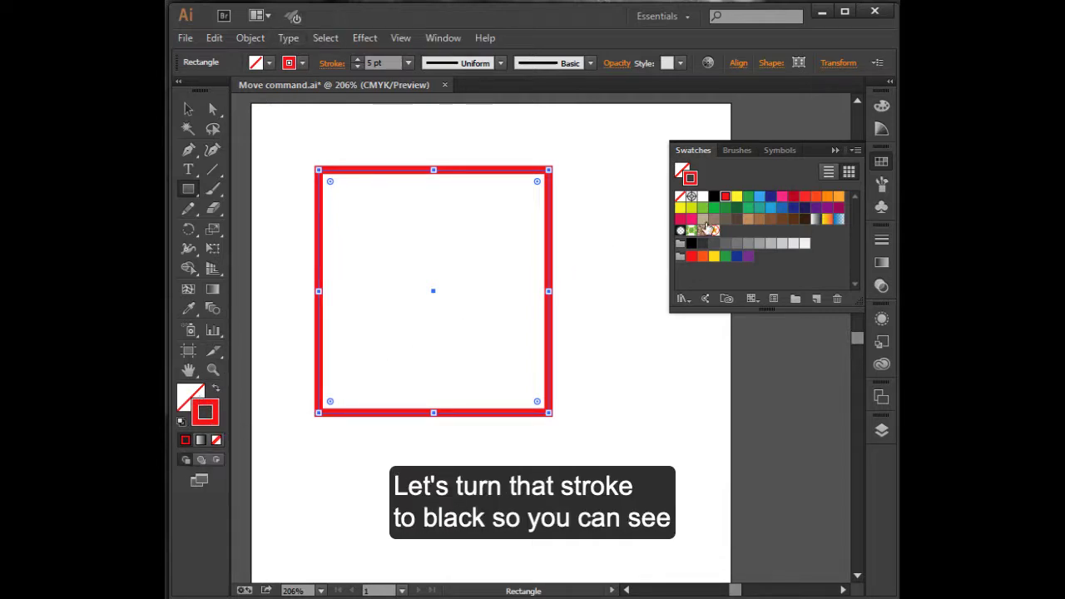
pyautogui.click(714, 196)
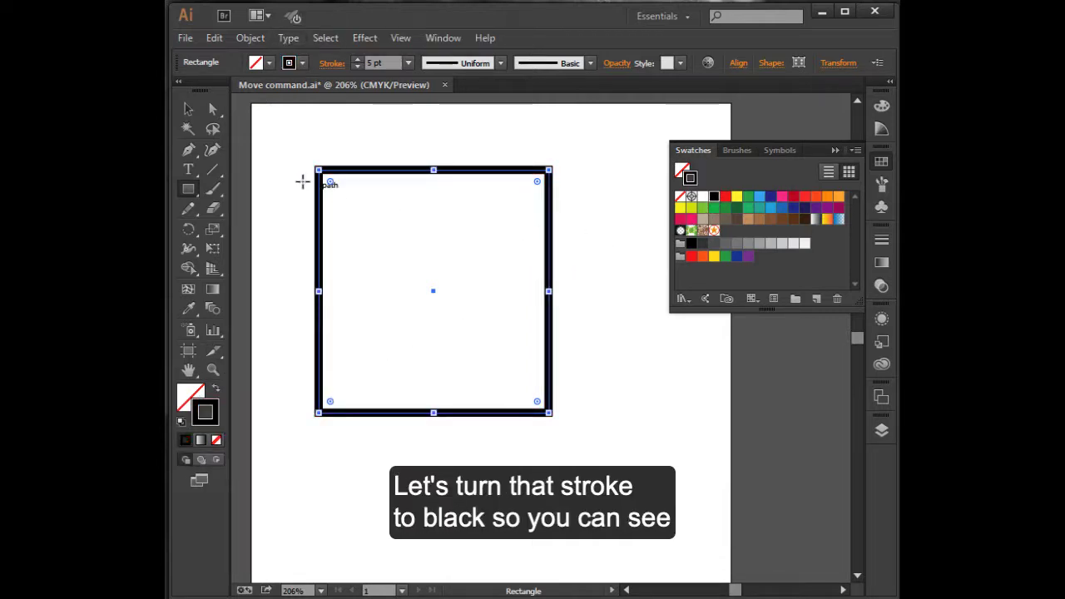
pyautogui.click(357, 67)
pyautogui.click(357, 67)
pyautogui.click(357, 66)
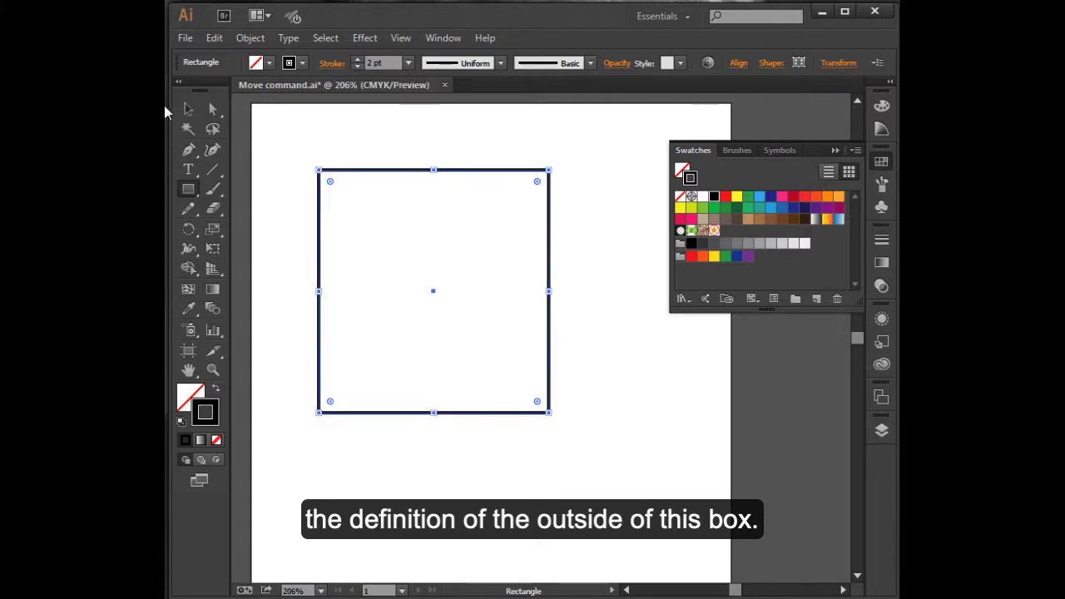
# Fill the rectangle with the star pattern swatch
pyautogui.click(185, 401)
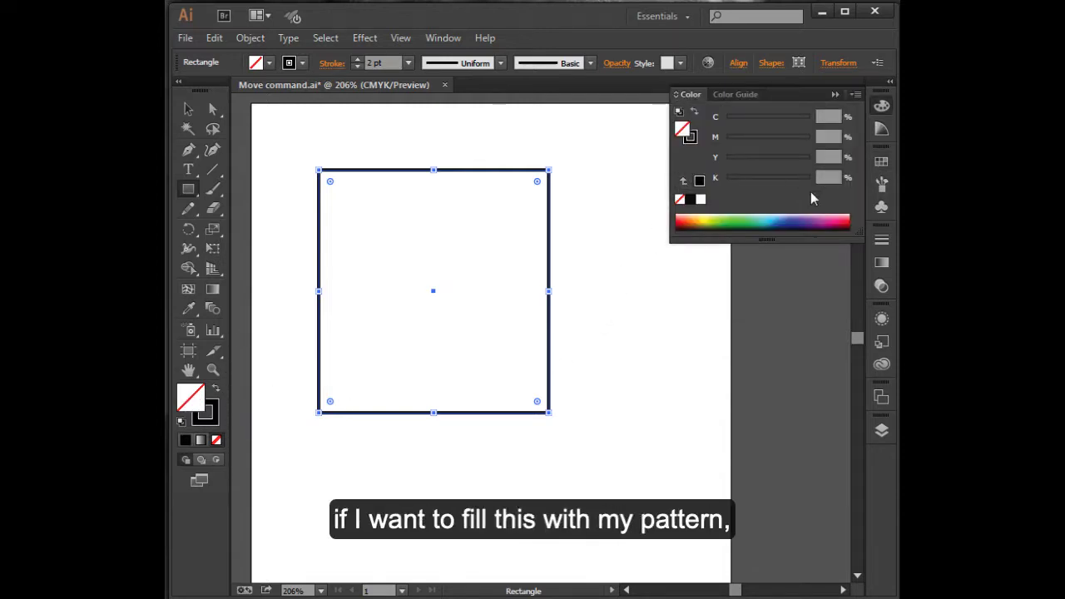
pyautogui.click(880, 162)
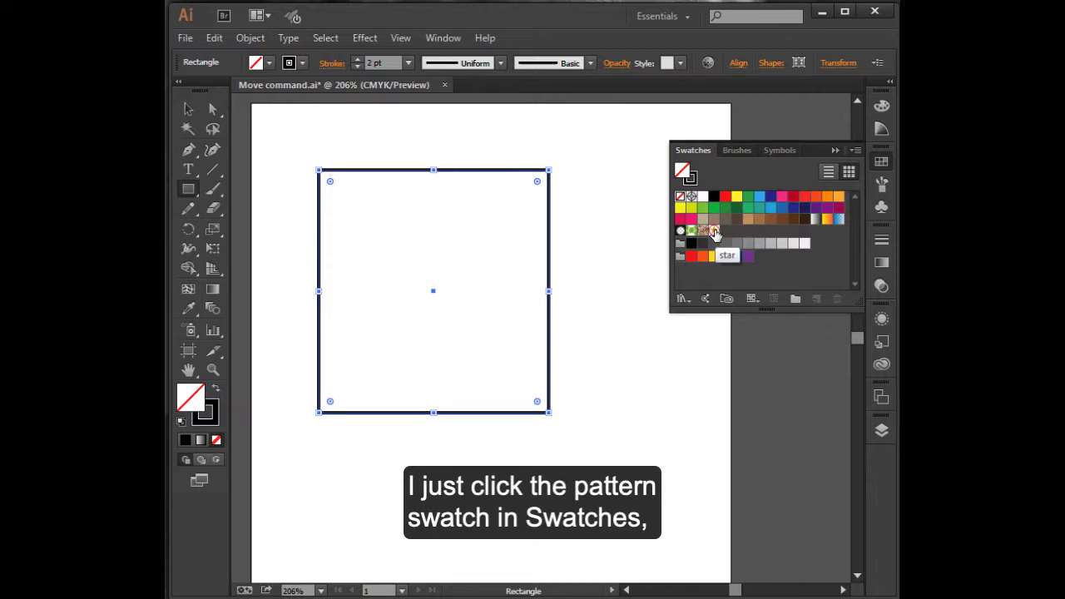
pyautogui.click(714, 231)
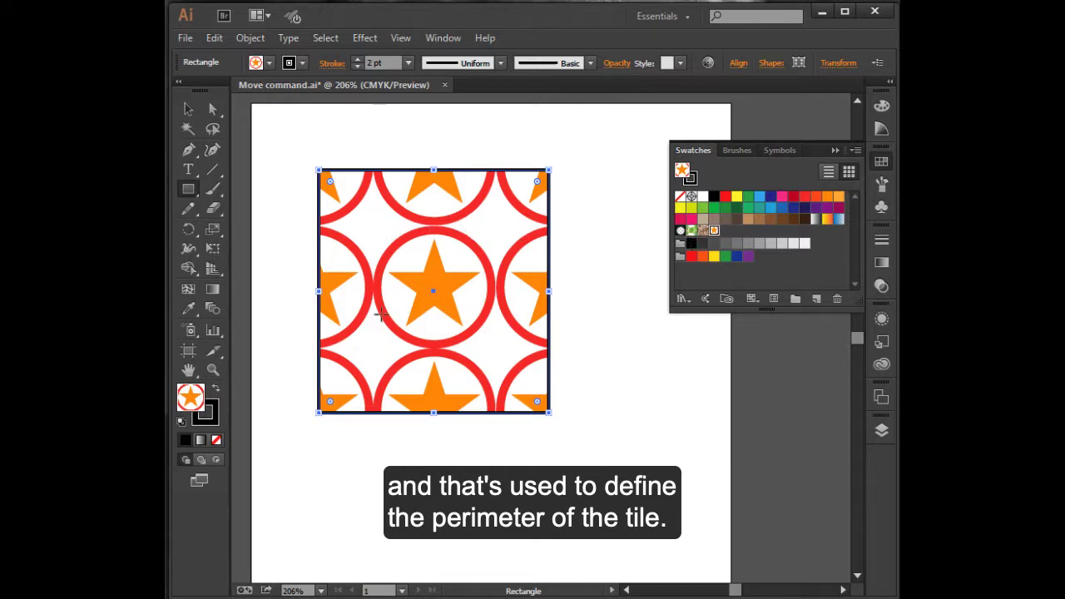
pyautogui.moveTo(491, 343); pyautogui.dragTo(490, 241)
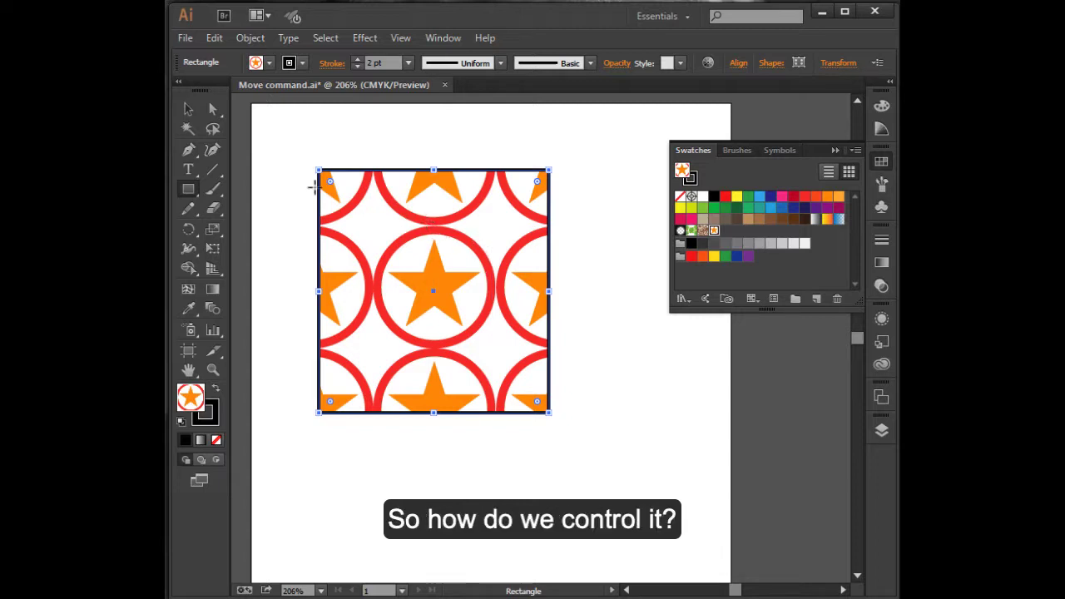
# Move the patterned rectangle to the artboard's upper-left corner and enlarge it slightly so two full circles fit across
pyautogui.click(188, 109)
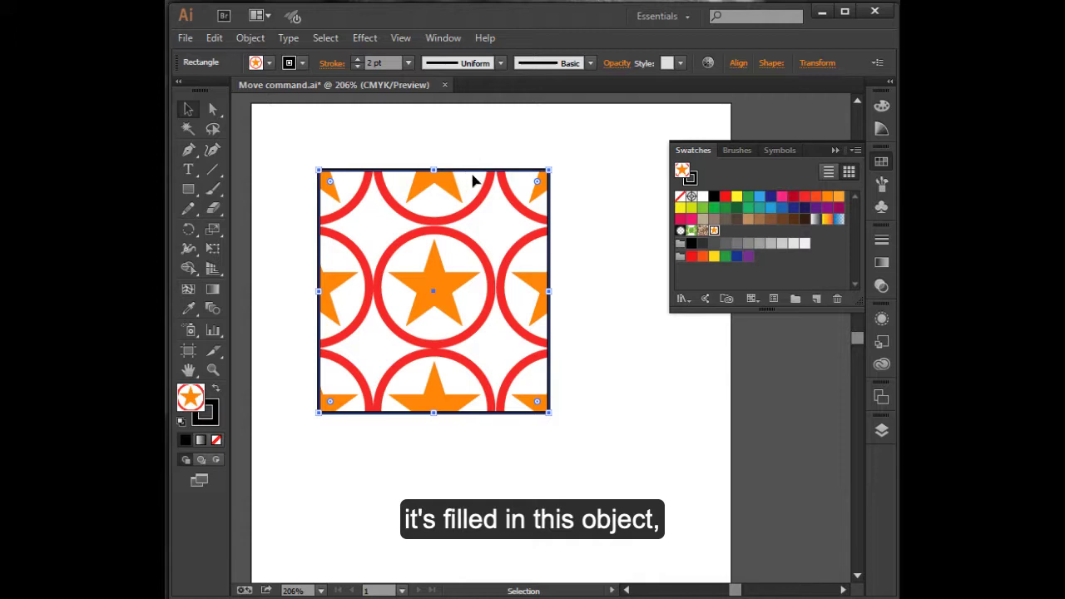
pyautogui.moveTo(479, 171); pyautogui.dragTo(412, 351)
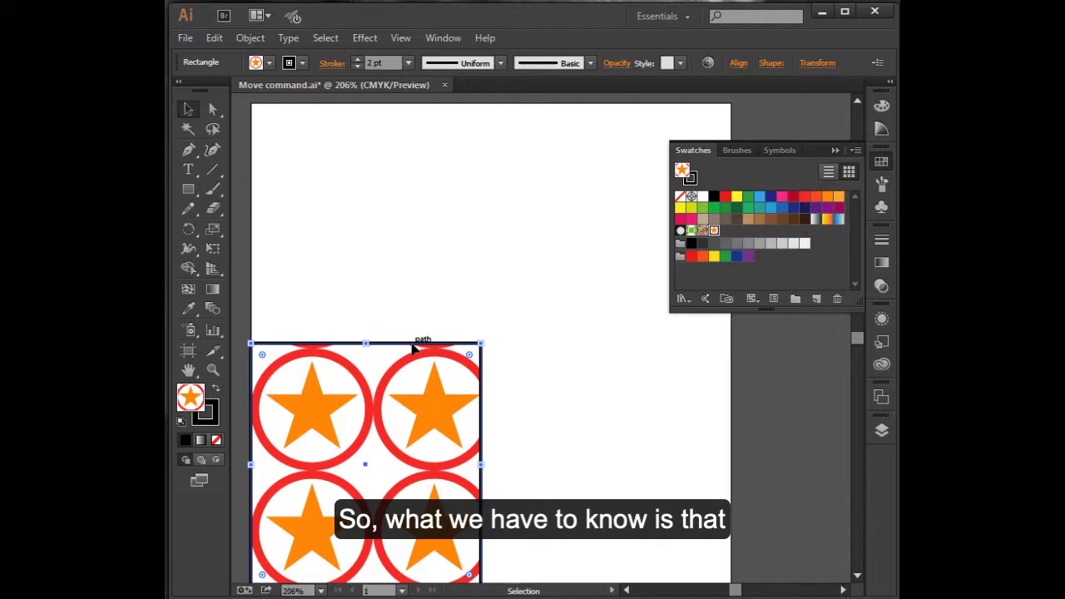
pyautogui.moveTo(418, 344); pyautogui.dragTo(415, 272)
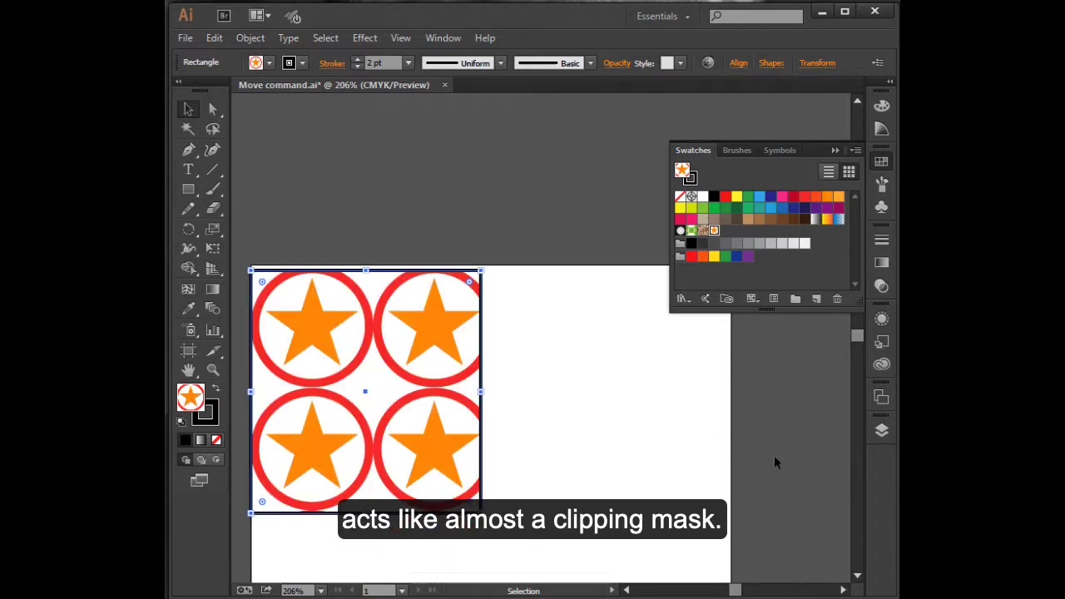
pyautogui.click(857, 576)
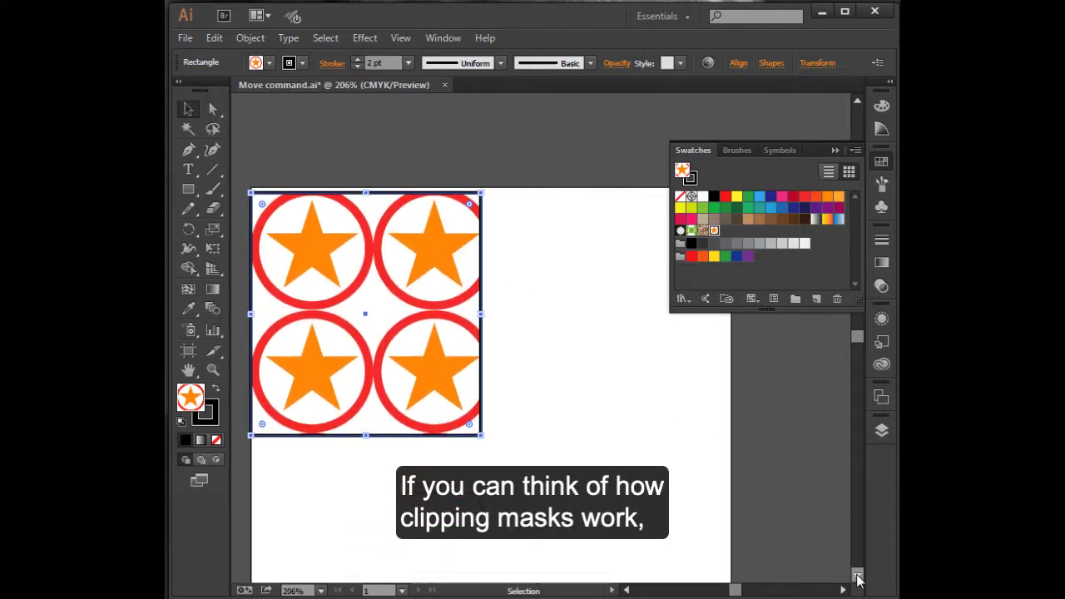
pyautogui.click(857, 575)
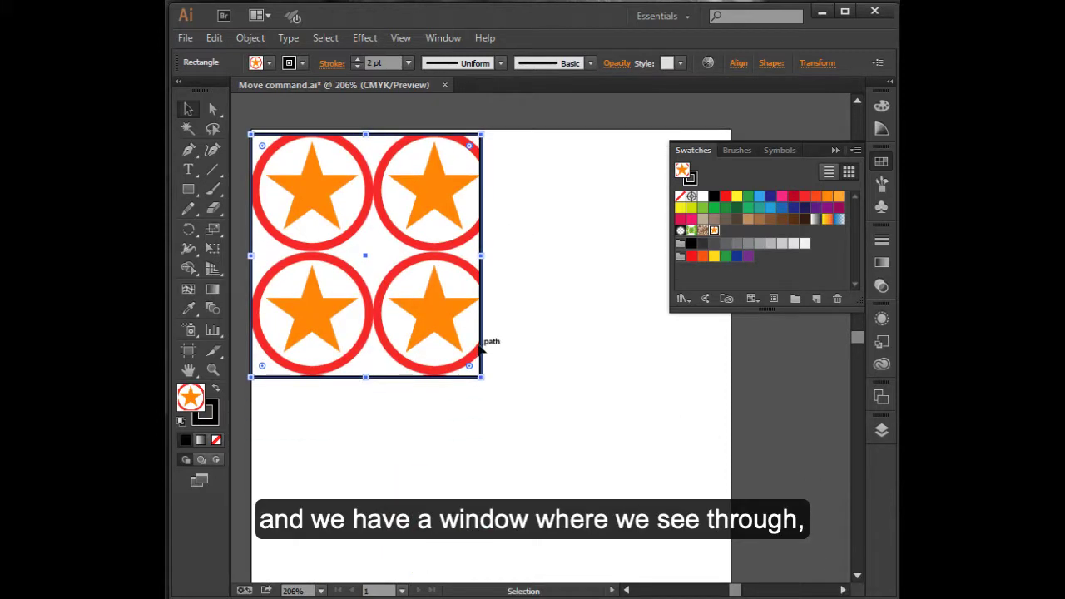
pyautogui.moveTo(481, 342)
pyautogui.mouseDown()
pyautogui.moveTo(509, 341)
pyautogui.moveTo(482, 343)
pyautogui.mouseUp()
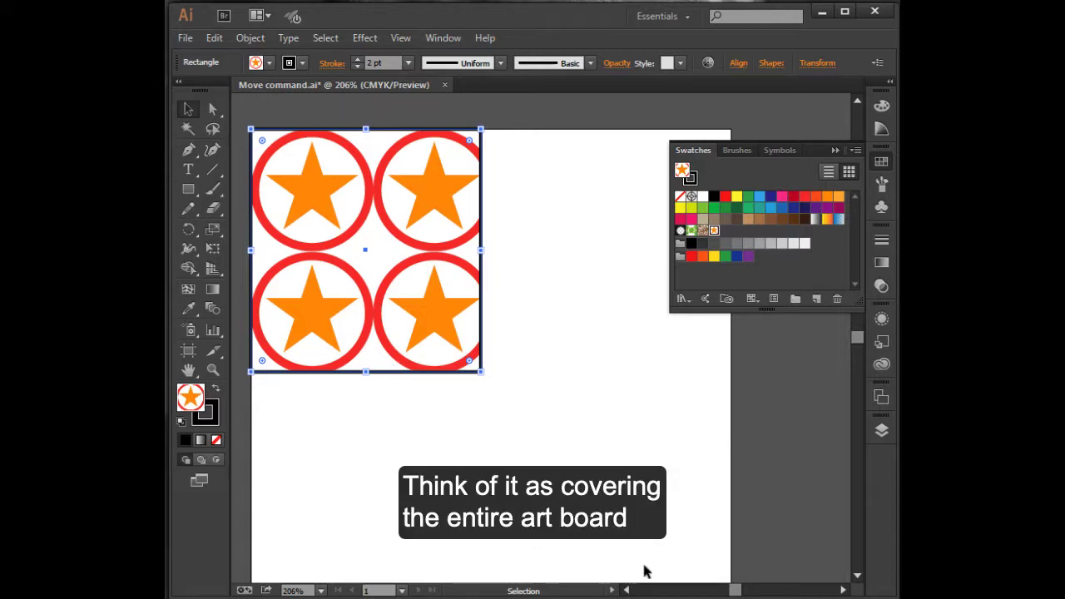
pyautogui.moveTo(482, 374)
pyautogui.mouseDown()
pyautogui.moveTo(427, 297)
pyautogui.moveTo(505, 380)
pyautogui.mouseUp()
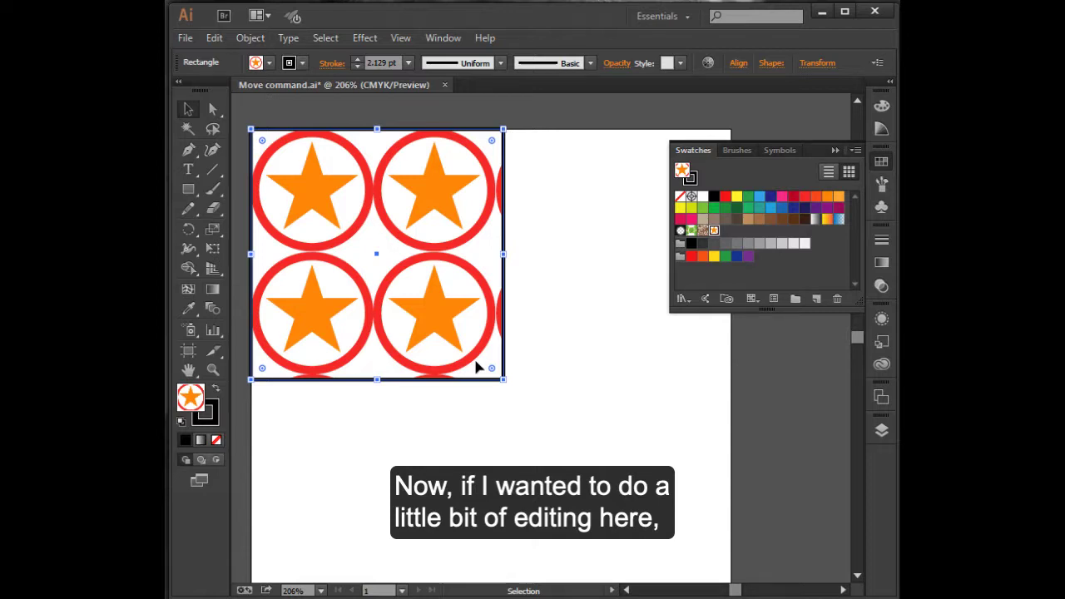
# Scale only the rectangle's pattern uniformly to 50%, with Transform Patterns on, Transform Objects off, and Scale Strokes & Effects on
pyautogui.doubleClick(212, 229)
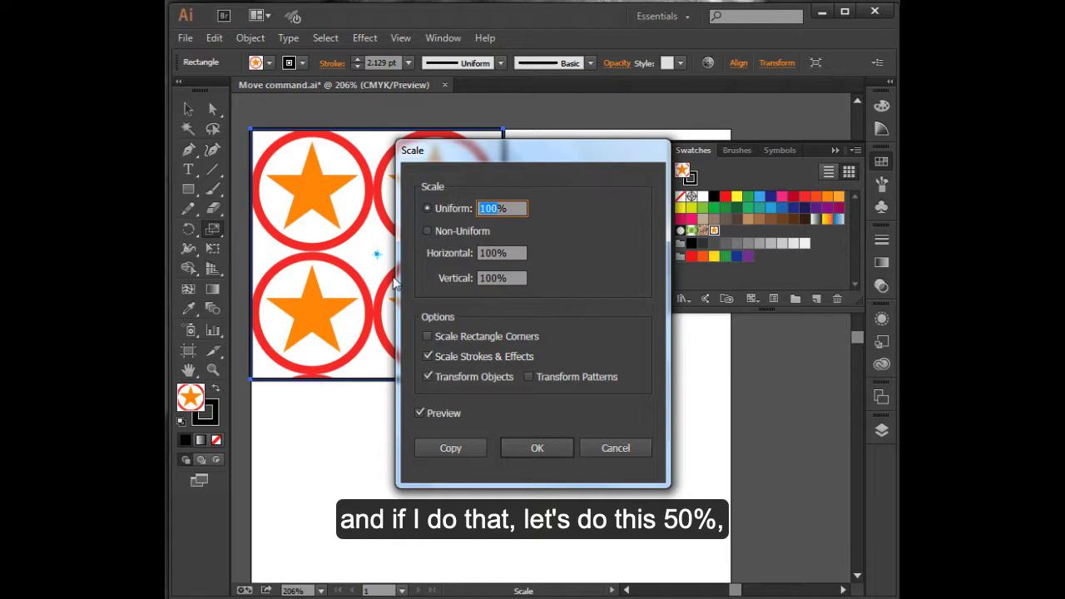
pyautogui.write('50')
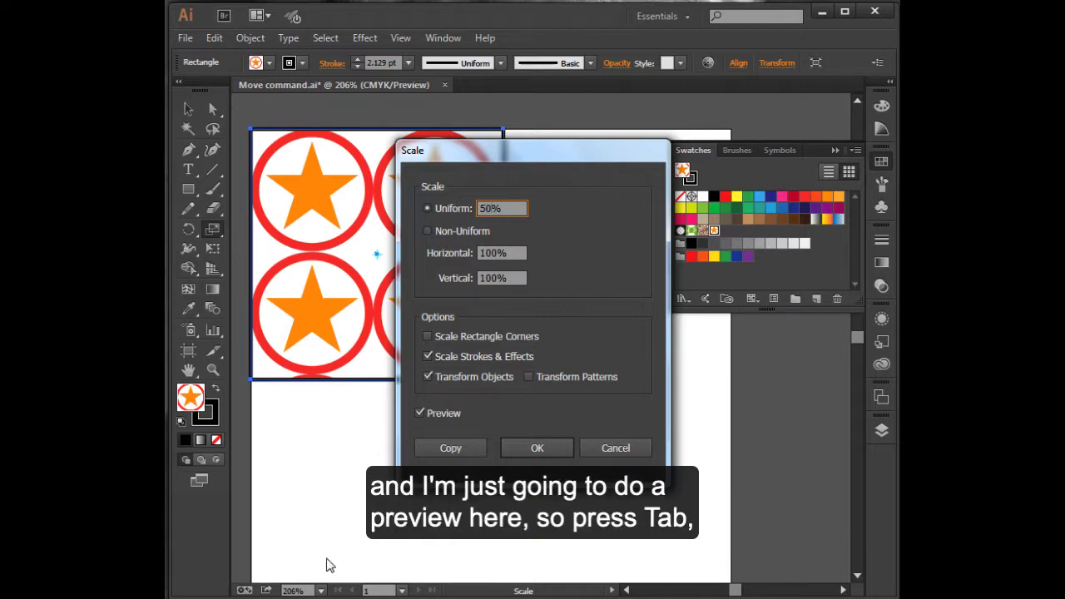
pyautogui.press('Tab')
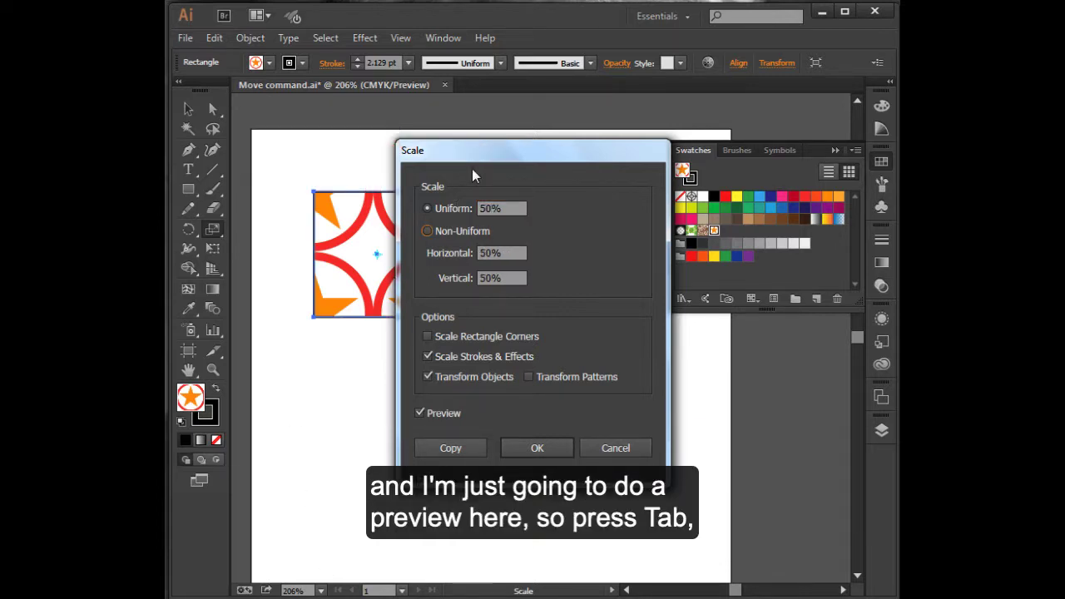
pyautogui.moveTo(491, 160)
pyautogui.mouseDown()
pyautogui.moveTo(607, 163)
pyautogui.moveTo(599, 161)
pyautogui.mouseUp()
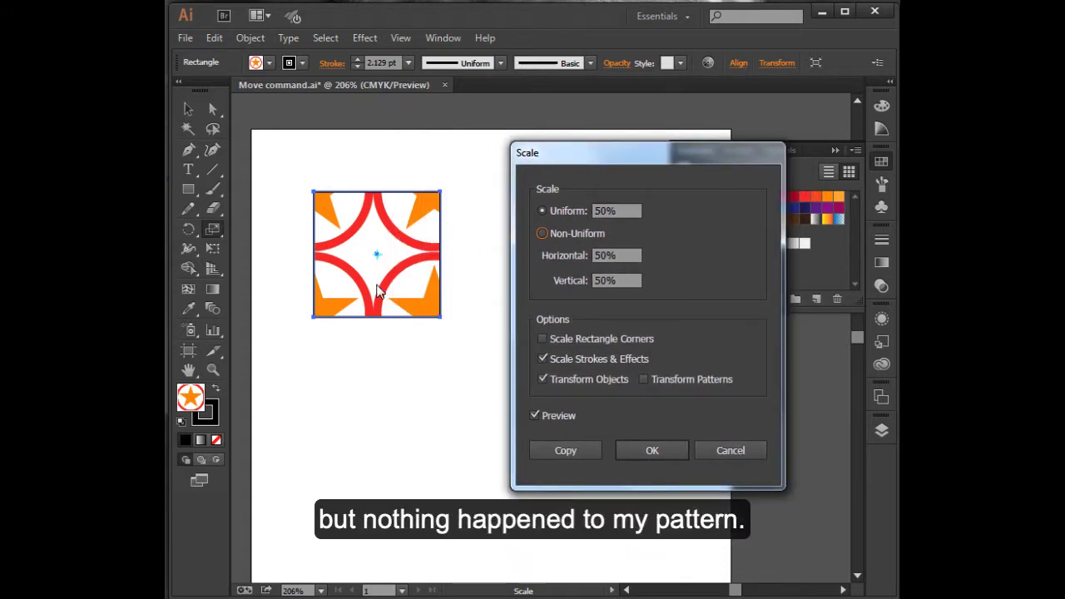
pyautogui.click(643, 379)
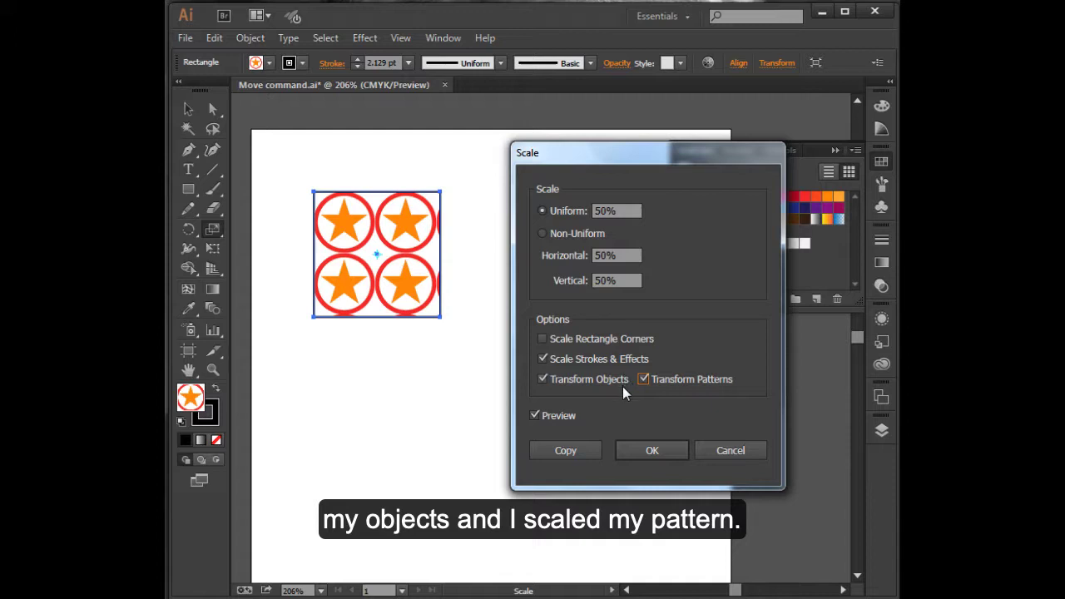
pyautogui.click(541, 378)
pyautogui.click(542, 379)
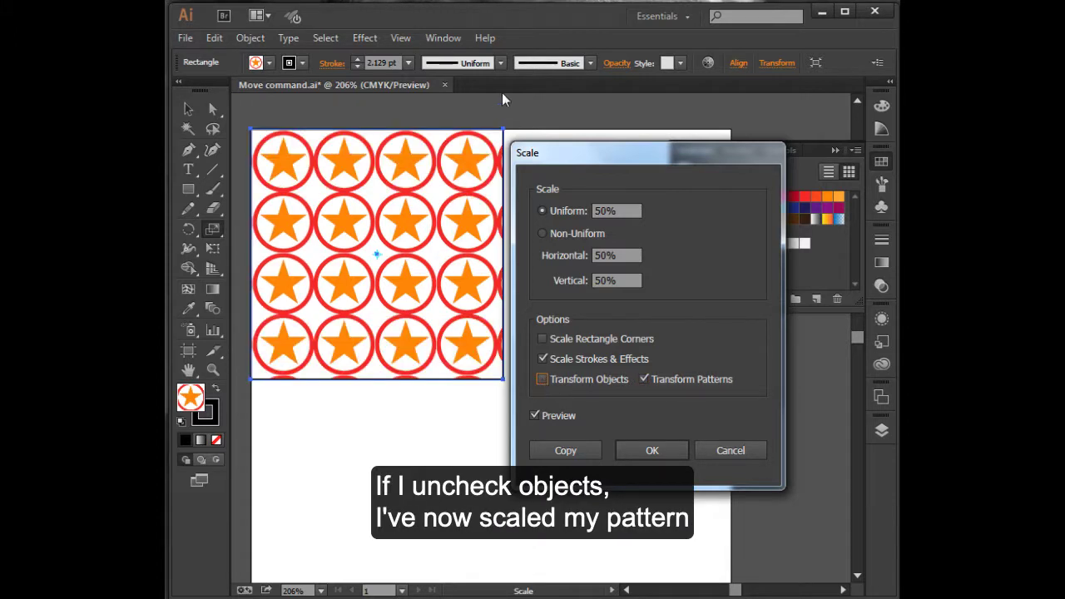
pyautogui.moveTo(560, 156); pyautogui.dragTo(583, 158)
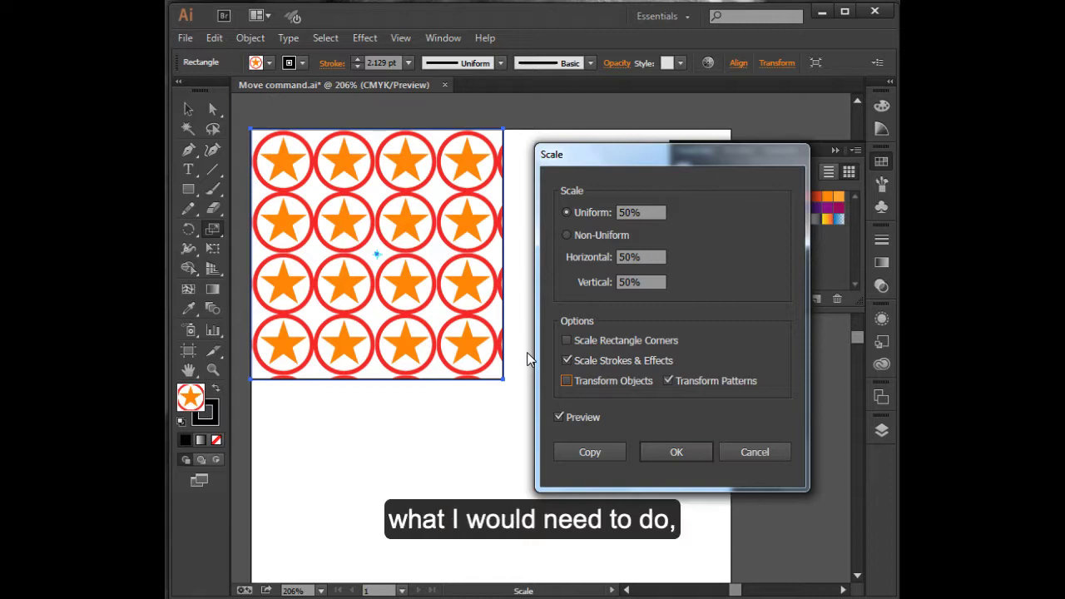
pyautogui.click(666, 450)
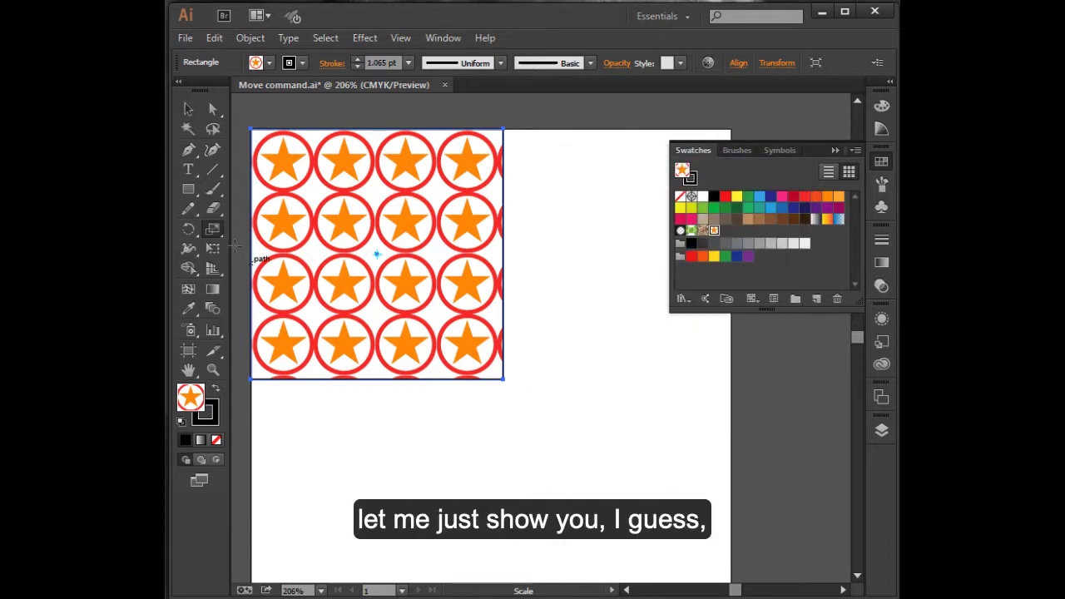
# Draw a small rectangle beside the patterned one and a wide rounded rectangle below, both using the scaled star pattern fill
pyautogui.click(188, 189)
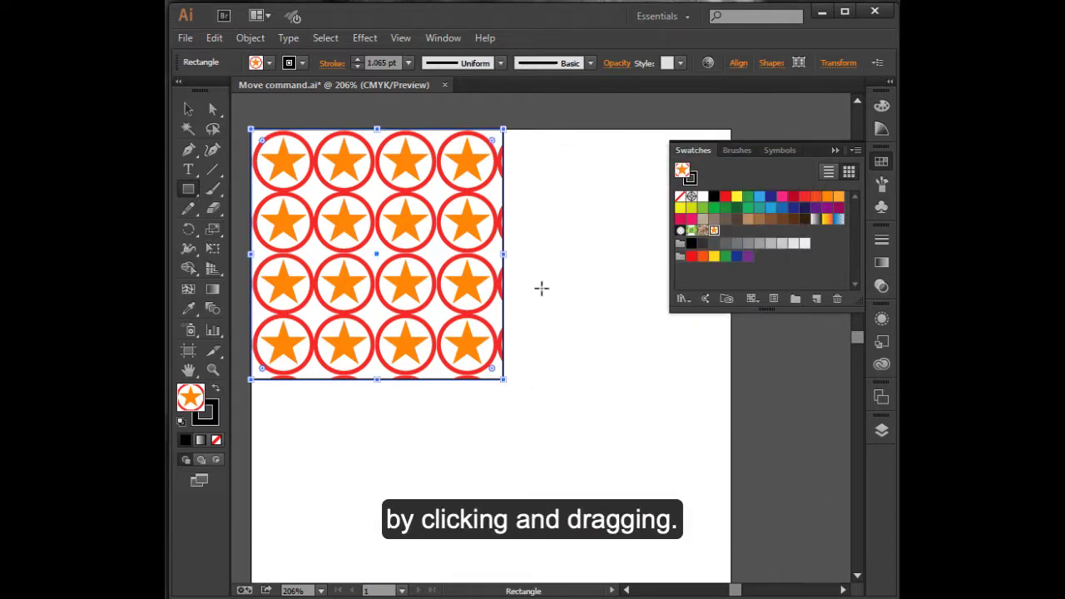
pyautogui.moveTo(541, 289); pyautogui.dragTo(650, 414)
pyautogui.moveTo(188, 189); pyautogui.dragTo(228, 210)
pyautogui.moveTo(341, 431); pyautogui.dragTo(572, 500)
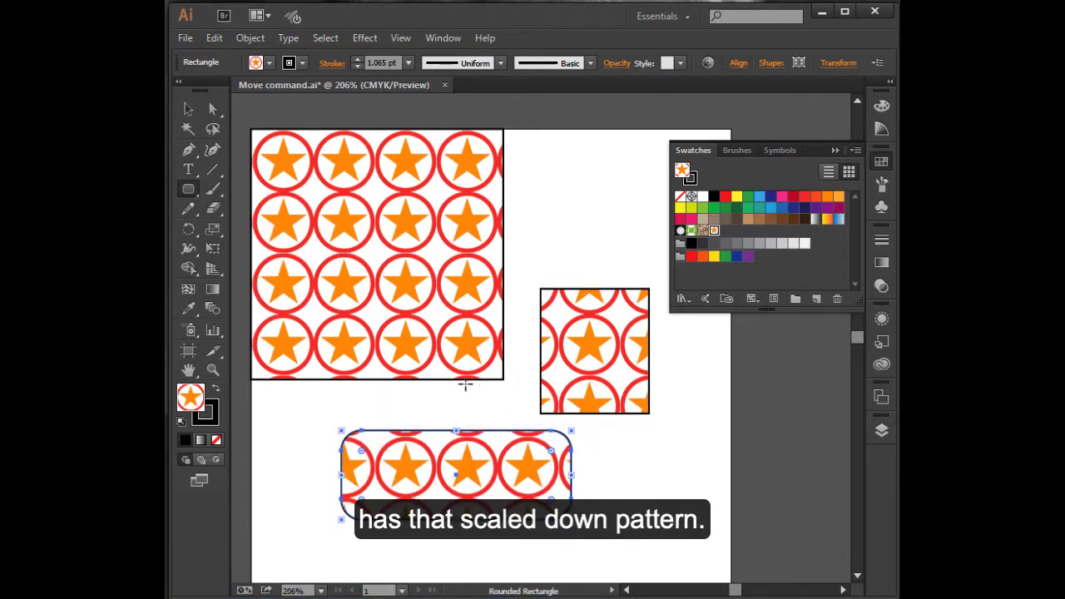
# Reset the small rectangle's pattern scale by filling it with red and reapplying the star pattern swatch
pyautogui.click(188, 109)
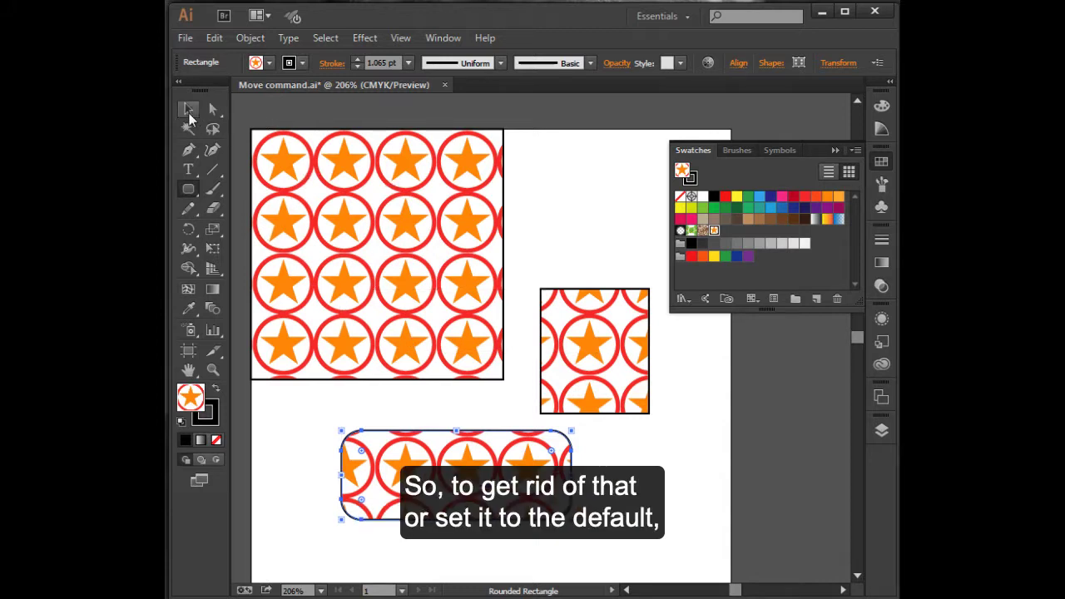
pyautogui.click(587, 321)
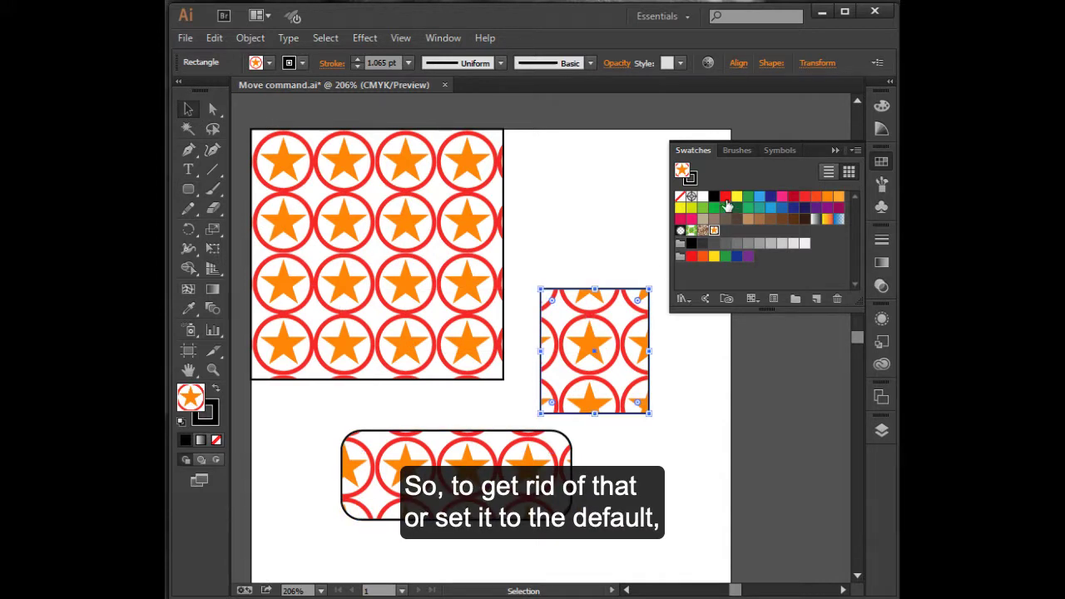
pyautogui.click(726, 198)
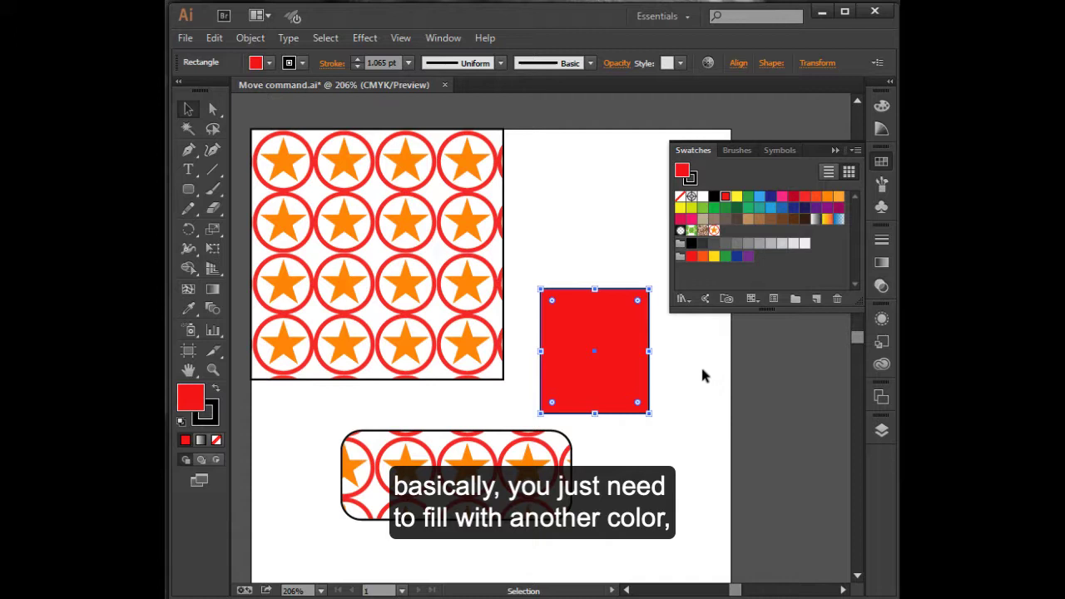
pyautogui.click(701, 372)
pyautogui.click(609, 333)
pyautogui.click(714, 231)
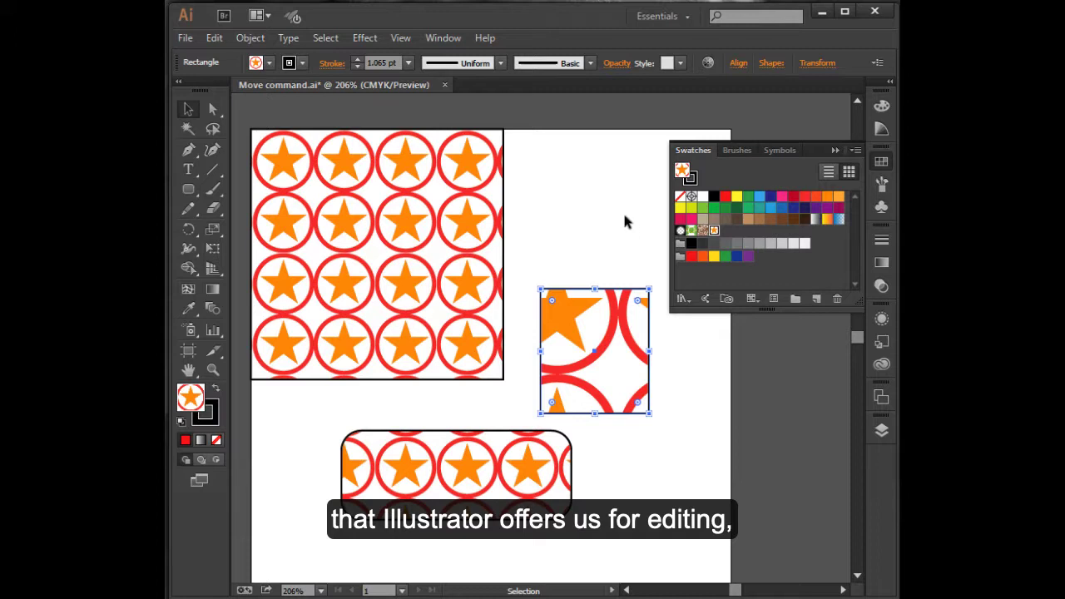
# Delete the small rectangle, the rounded rectangle and the large patterned rectangle from the artboard
pyautogui.moveTo(626, 220); pyautogui.dragTo(554, 492)
pyautogui.press('Delete')
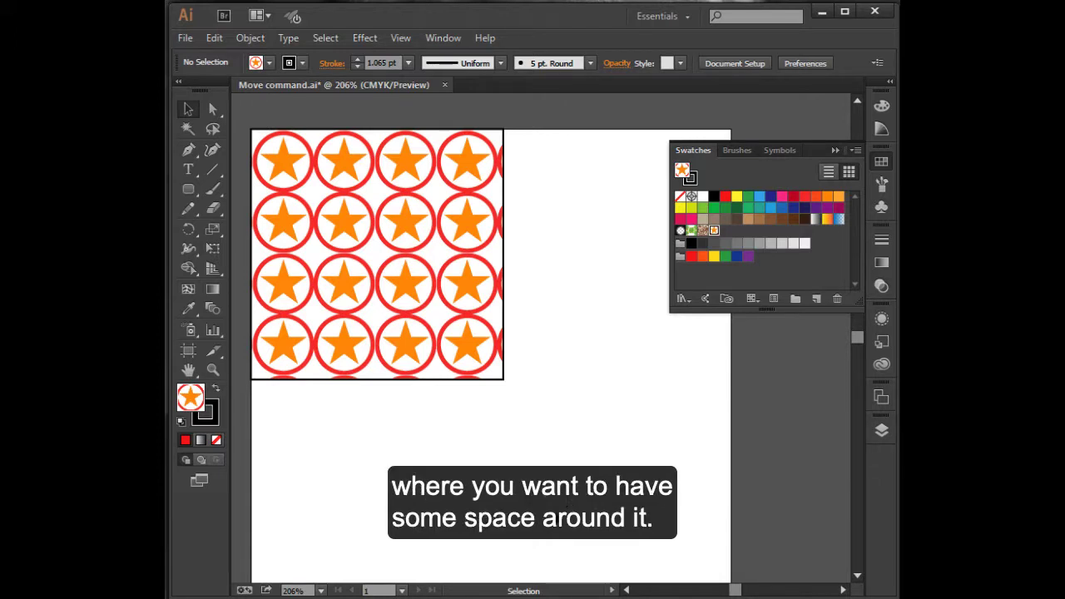
pyautogui.moveTo(578, 325); pyautogui.dragTo(413, 436)
pyautogui.press('Delete')
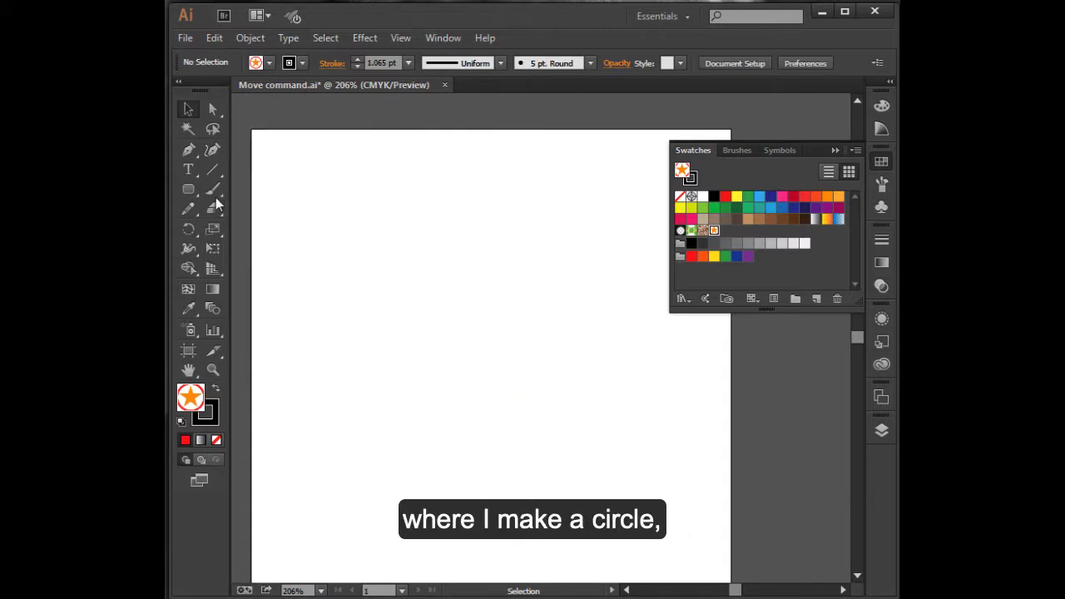
# Draw a circle in the middle of the artboard with the Ellipse tool and fill it with red
pyautogui.moveTo(190, 194); pyautogui.dragTo(237, 226)
pyautogui.moveTo(370, 268); pyautogui.dragTo(456, 356)
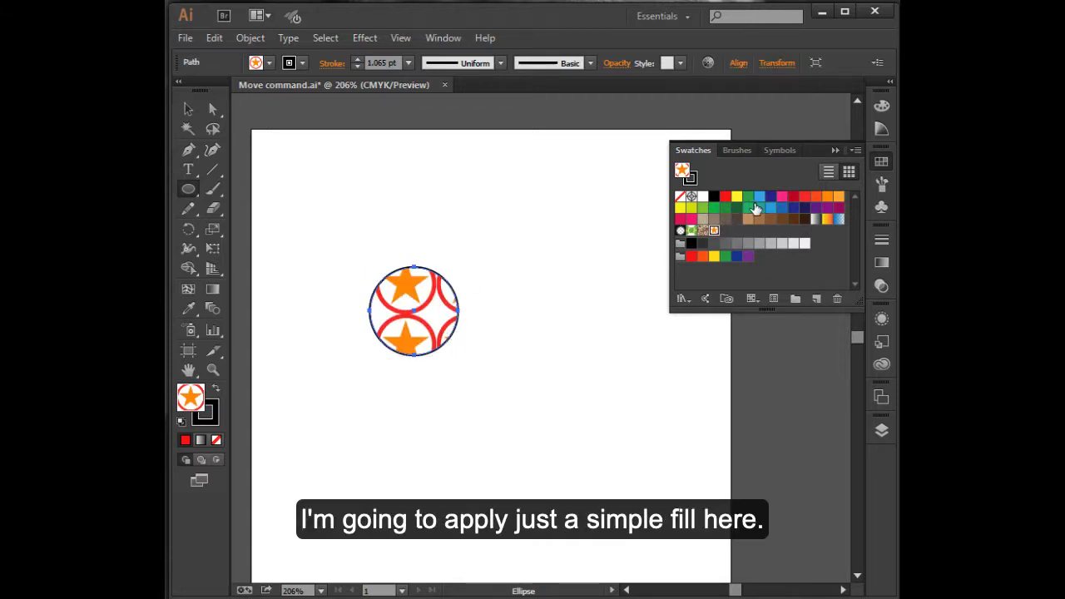
pyautogui.click(804, 198)
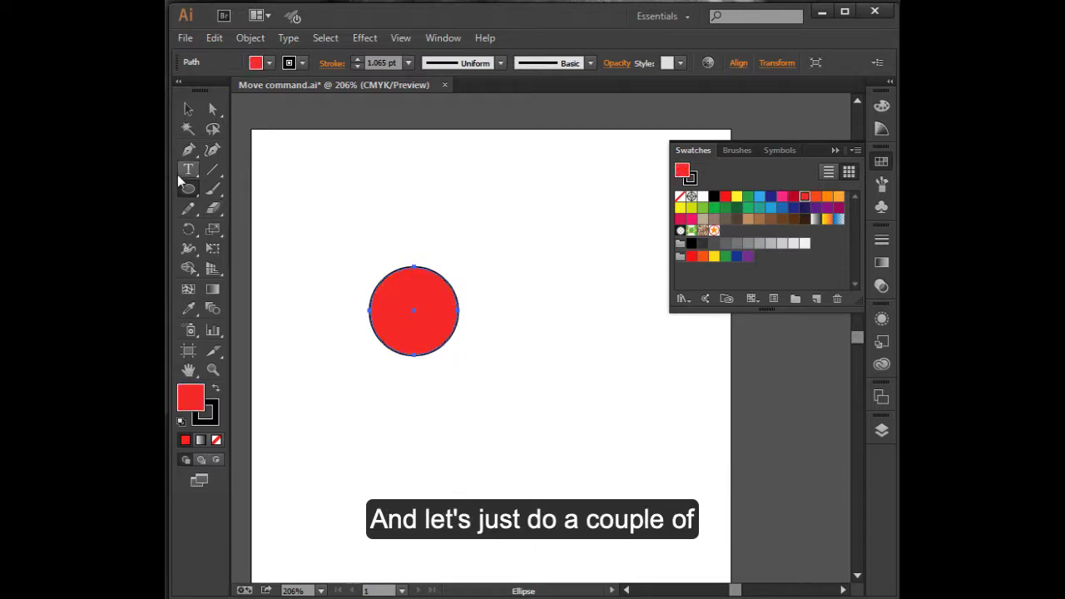
# Draw a small circle just outside the red circle's upper-left edge and fill it with dark blue
pyautogui.moveTo(190, 192); pyautogui.dragTo(233, 229)
pyautogui.moveTo(353, 256); pyautogui.dragTo(376, 278)
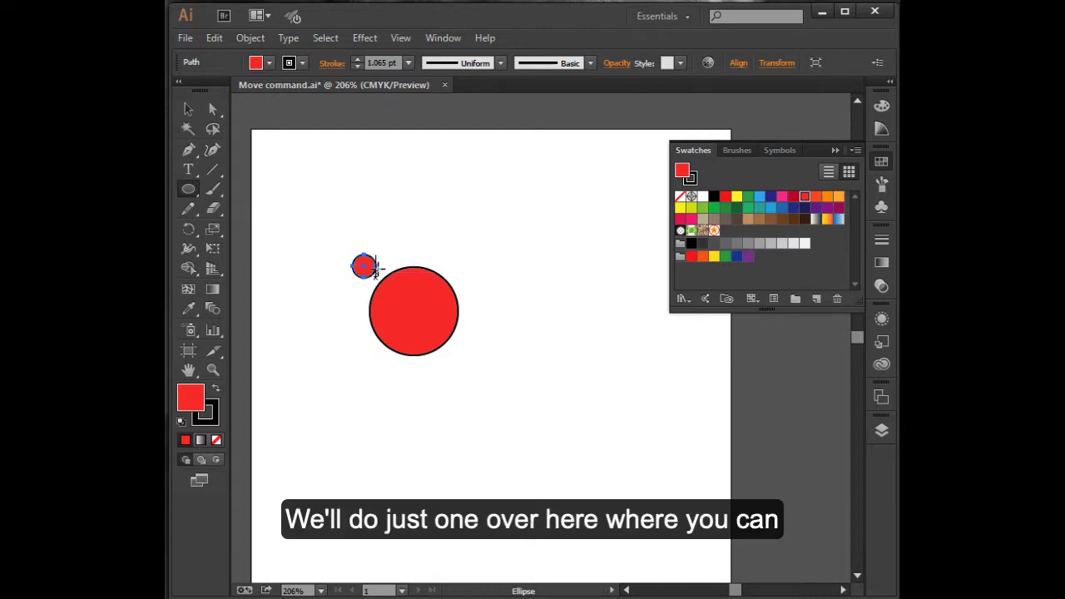
pyautogui.click(770, 197)
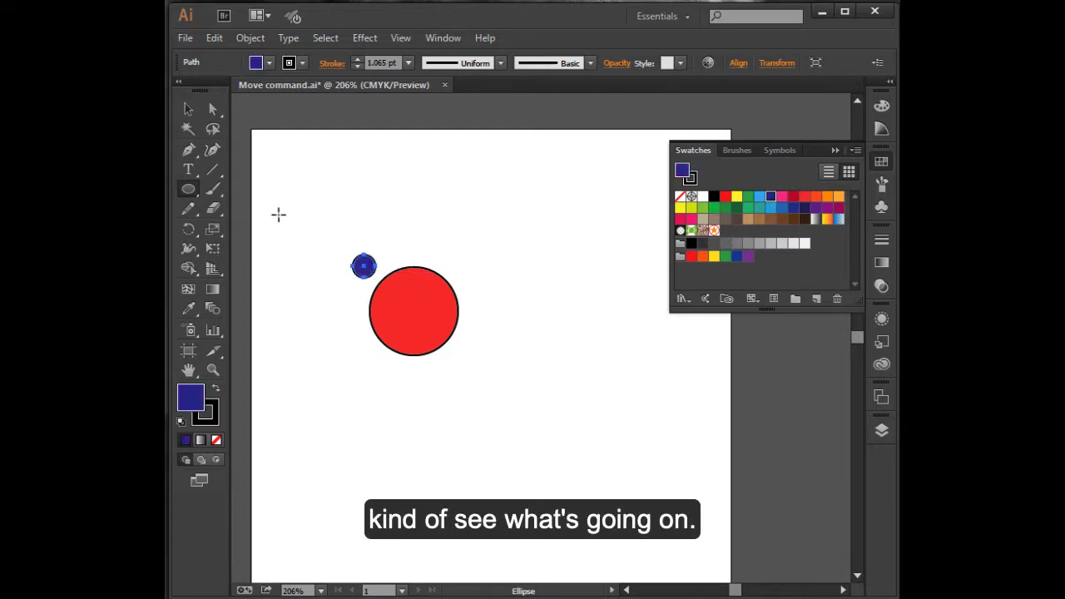
# Define the red and dark blue circles together as a pattern swatch, and move the original artwork off the artboard's right side
pyautogui.click(188, 109)
pyautogui.click(496, 277)
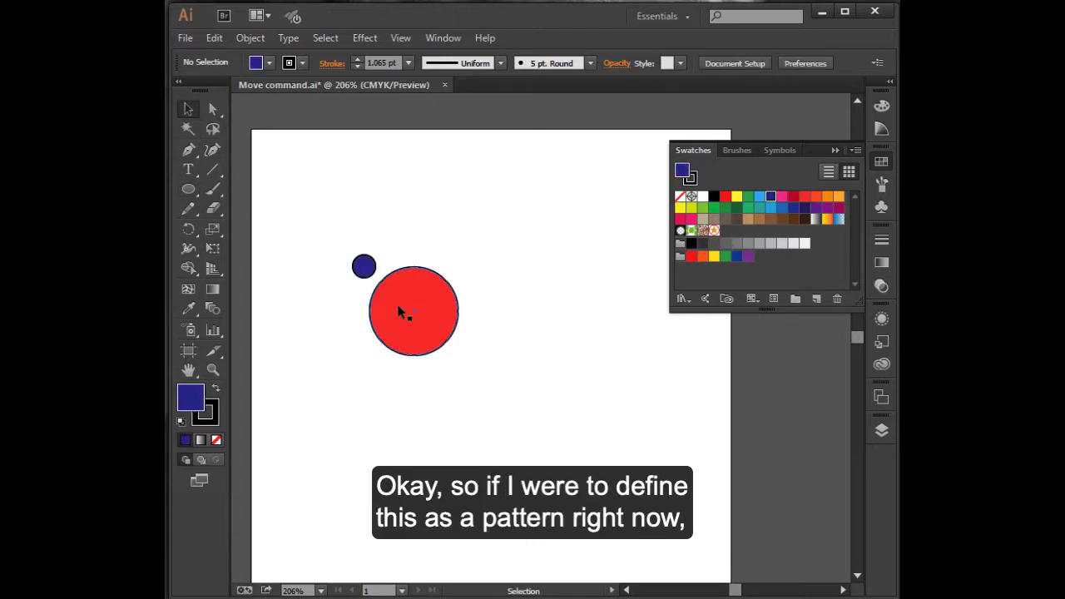
pyautogui.moveTo(328, 230); pyautogui.dragTo(498, 390)
pyautogui.moveTo(444, 326); pyautogui.dragTo(781, 274)
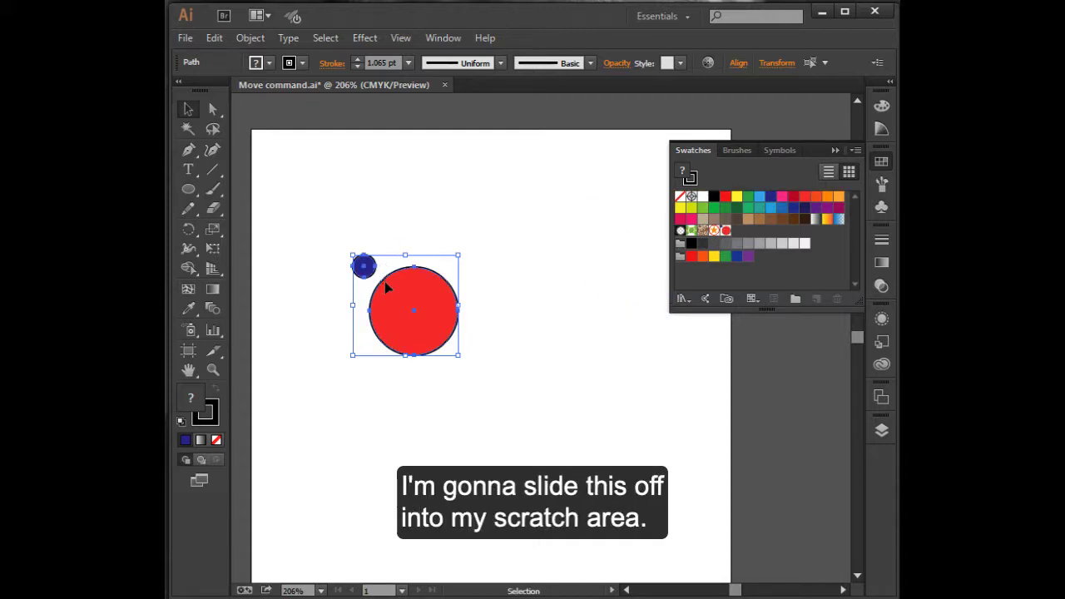
pyautogui.moveTo(387, 284); pyautogui.dragTo(788, 413)
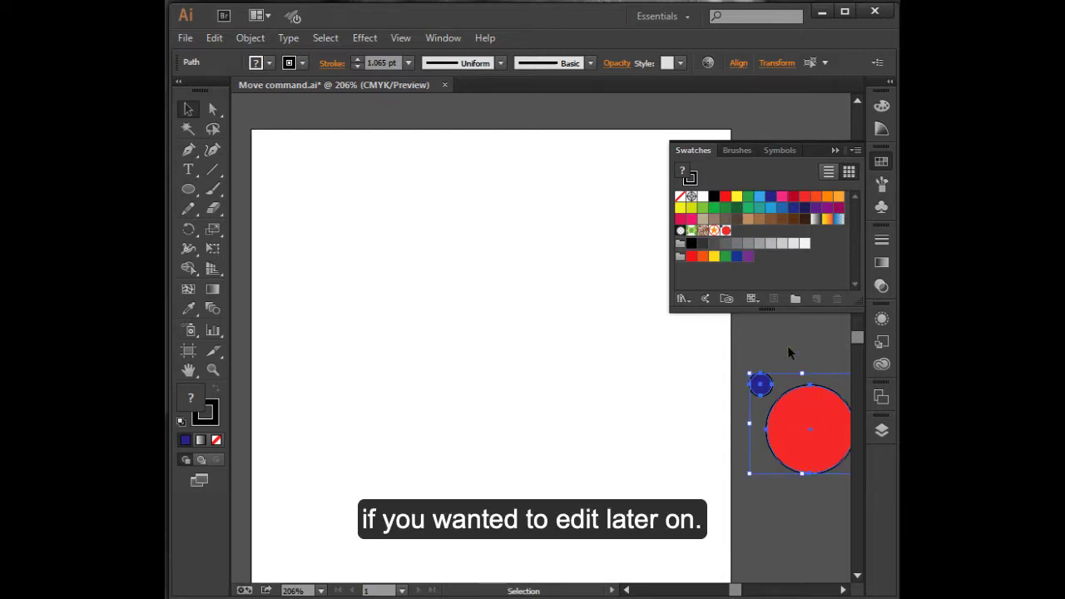
pyautogui.click(749, 353)
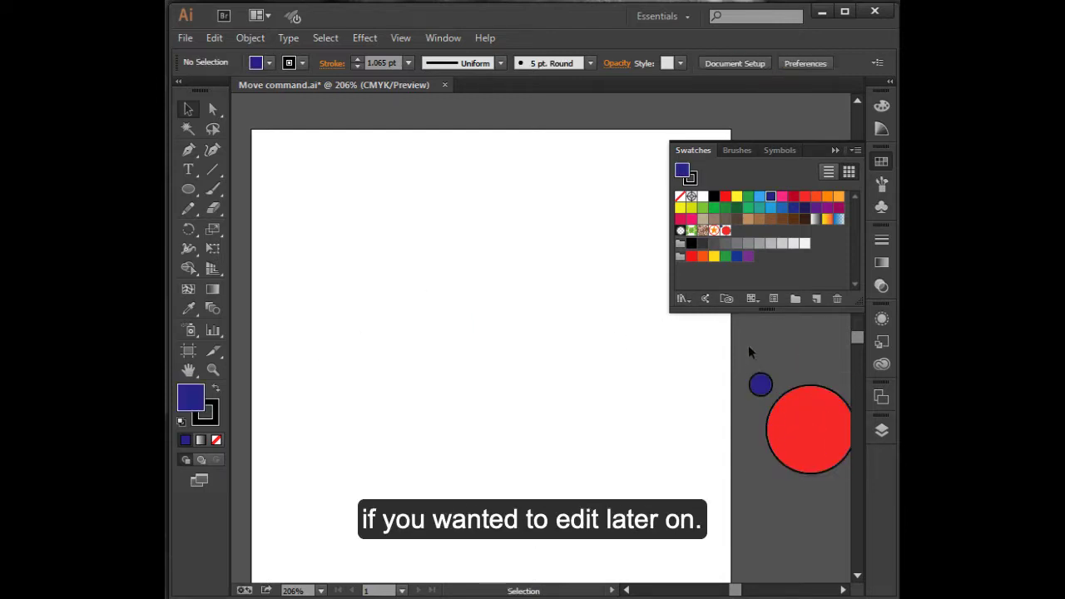
# Draw a large rectangle in the artboard's upper-left area and fill it with the new two-circle pattern swatch
pyautogui.click(185, 193)
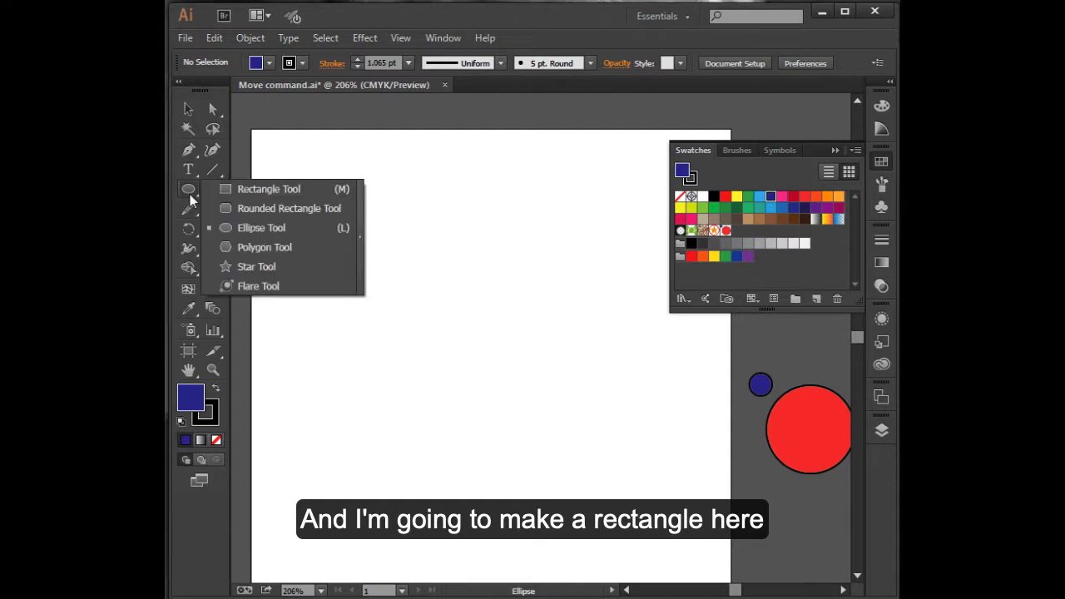
pyautogui.click(269, 189)
pyautogui.moveTo(296, 172)
pyautogui.mouseDown()
pyautogui.moveTo(485, 349)
pyautogui.moveTo(531, 368)
pyautogui.mouseUp()
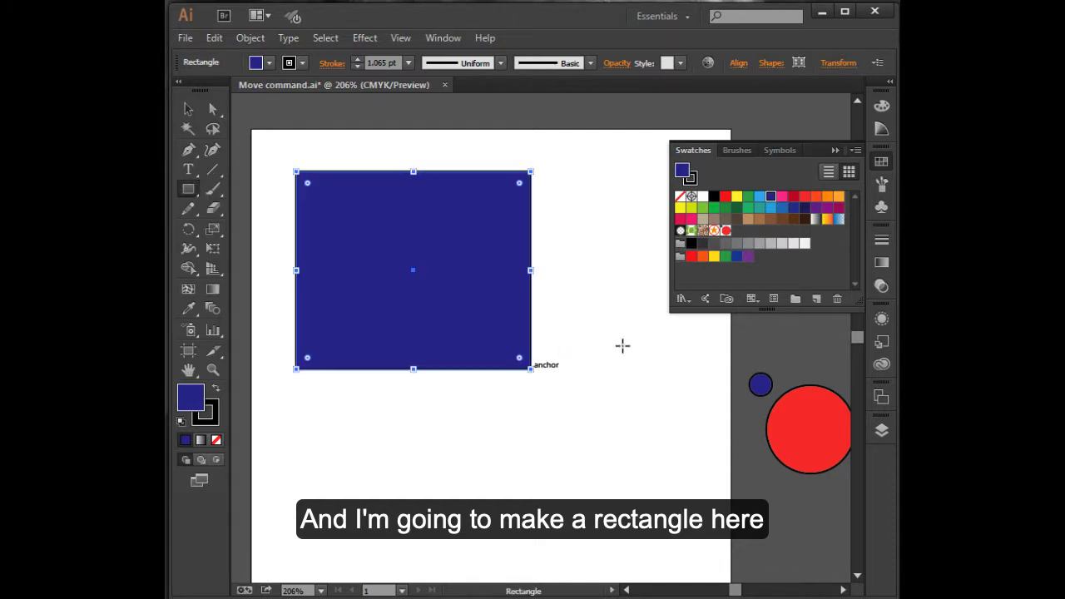
pyautogui.click(725, 230)
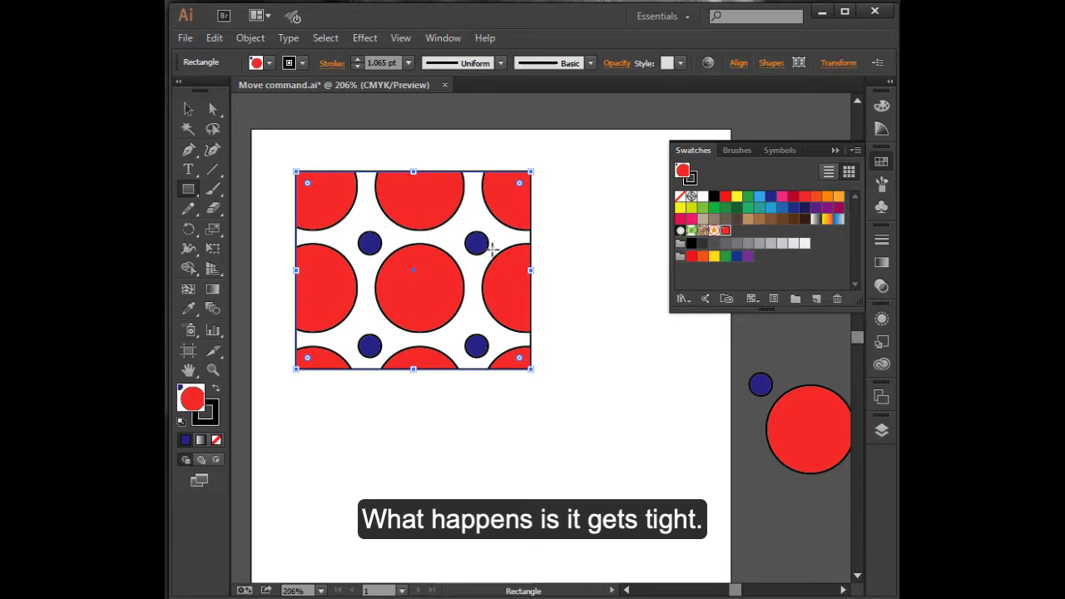
# Move the small blue circle below the red one in the scratch area and define the red circle alone as a pattern swatch
pyautogui.click(190, 113)
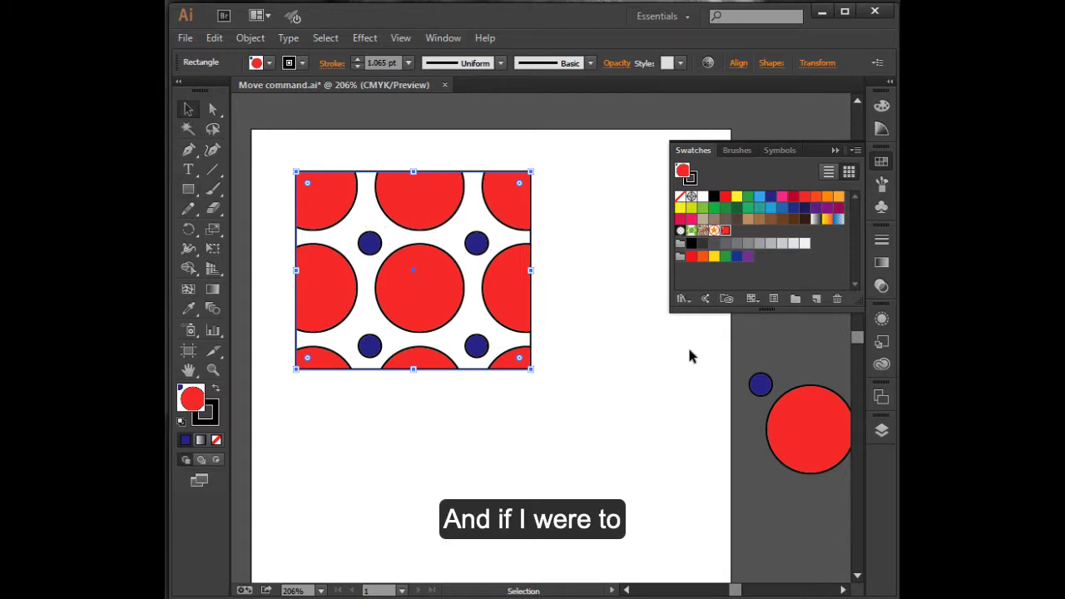
pyautogui.click(690, 357)
pyautogui.moveTo(738, 348); pyautogui.dragTo(773, 407)
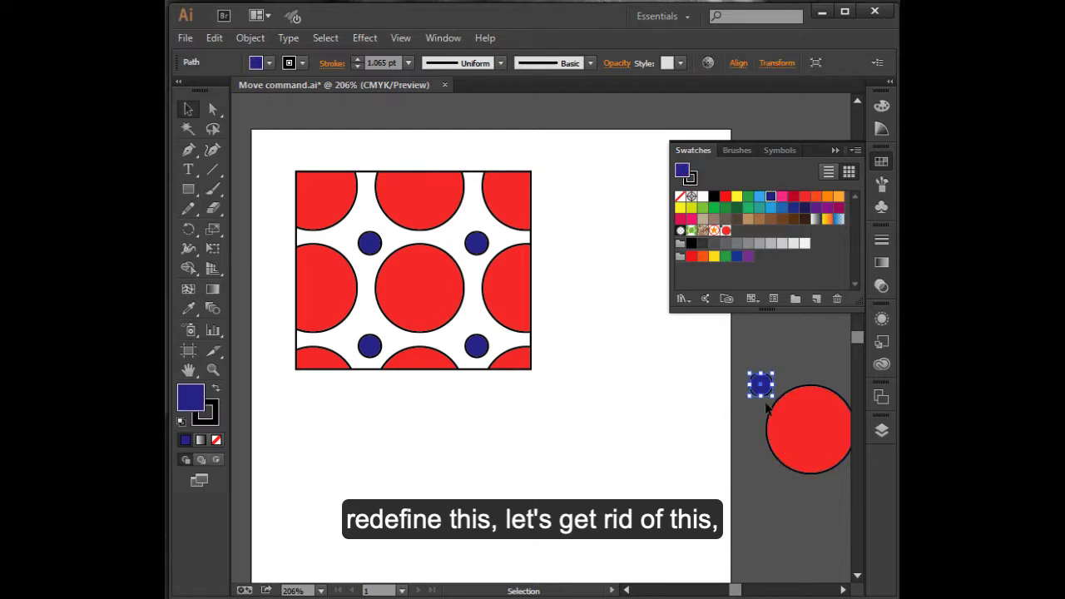
pyautogui.moveTo(762, 405); pyautogui.dragTo(770, 523)
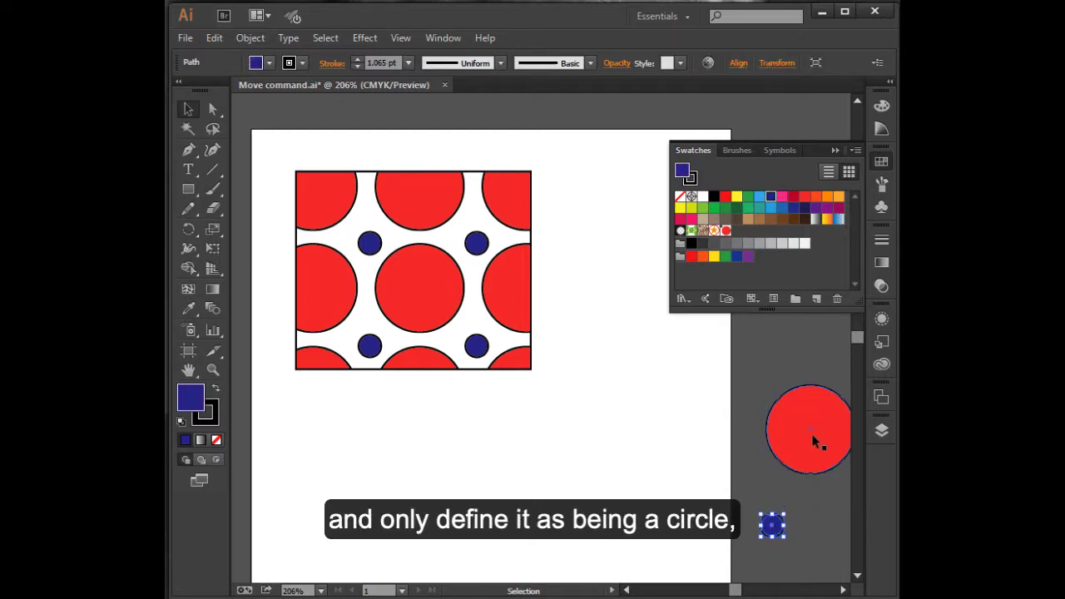
pyautogui.moveTo(804, 444); pyautogui.dragTo(795, 268)
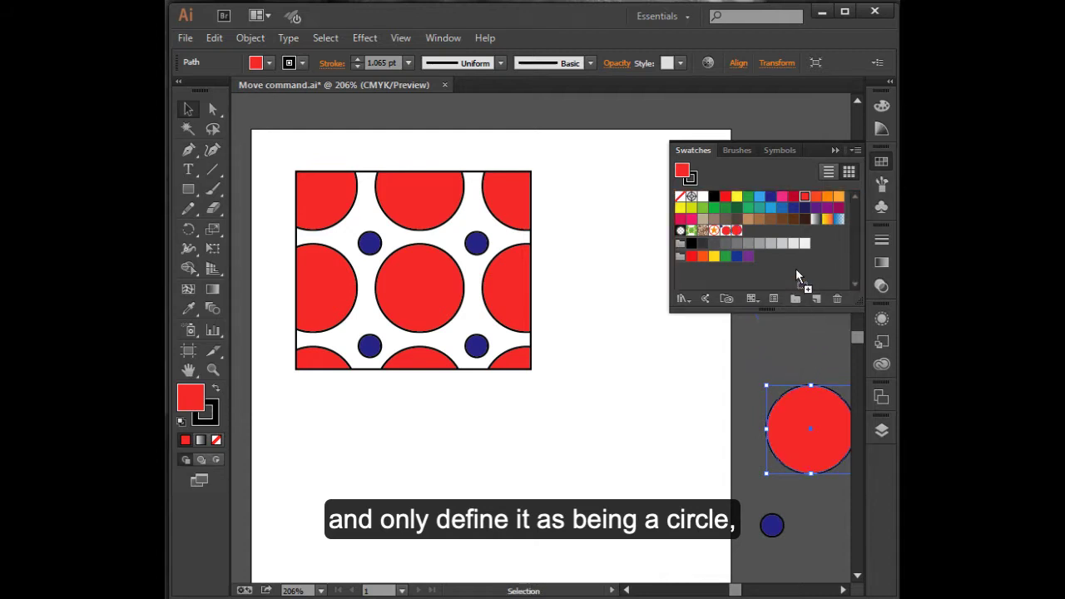
# Draw a second rectangle directly below the patterned one and fill it with the red-circle-only pattern swatch
pyautogui.click(188, 189)
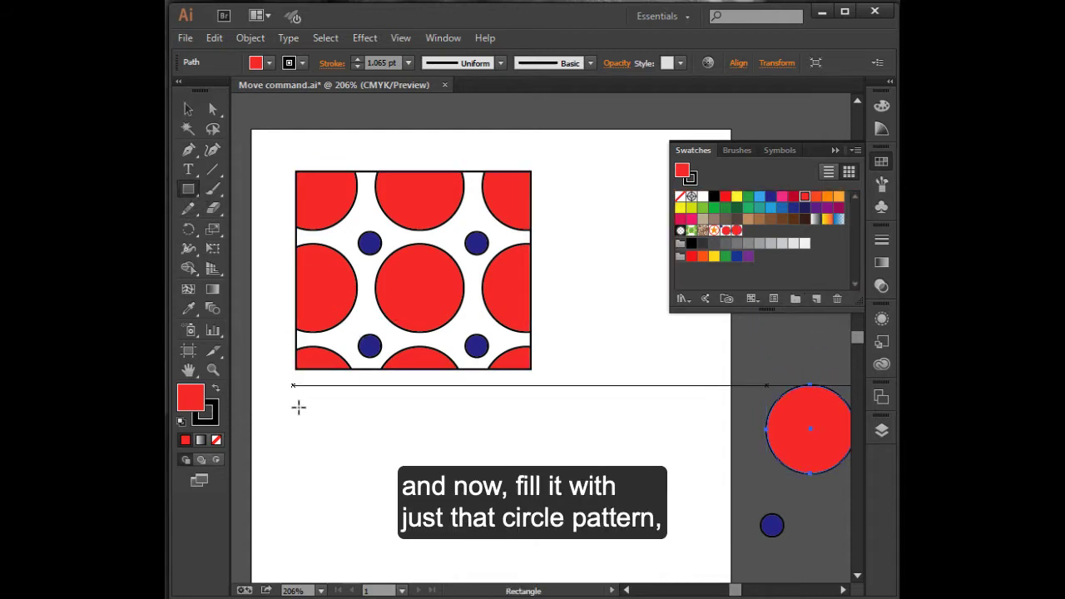
pyautogui.moveTo(296, 385); pyautogui.dragTo(534, 525)
pyautogui.click(737, 231)
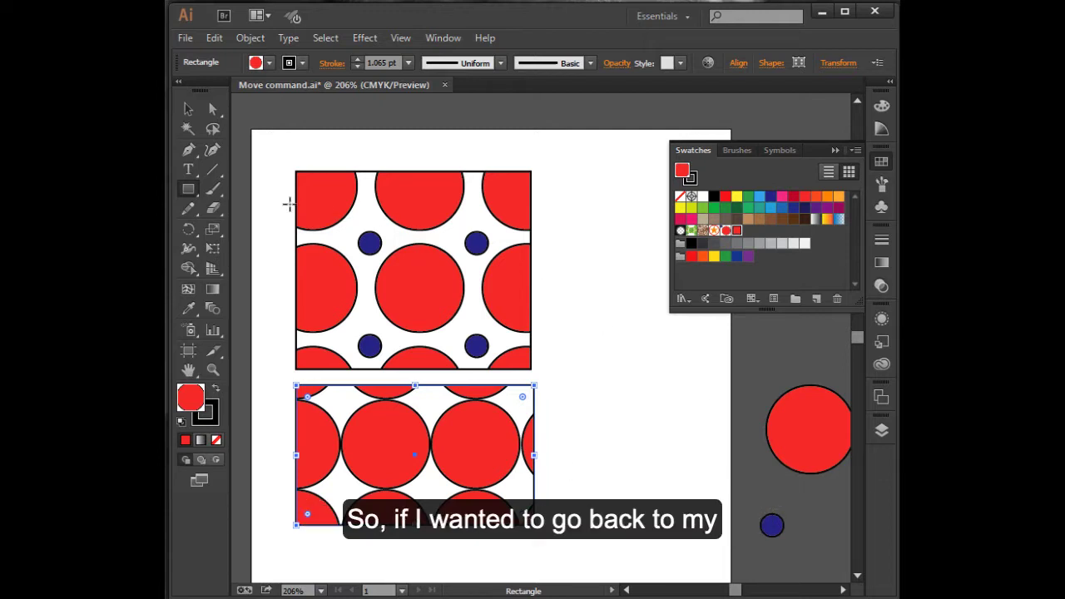
# Bring both circles back onto the artboard beside the lower rectangle, with the small blue circle at the red circle's upper left
pyautogui.click(188, 109)
pyautogui.moveTo(772, 530); pyautogui.dragTo(759, 388)
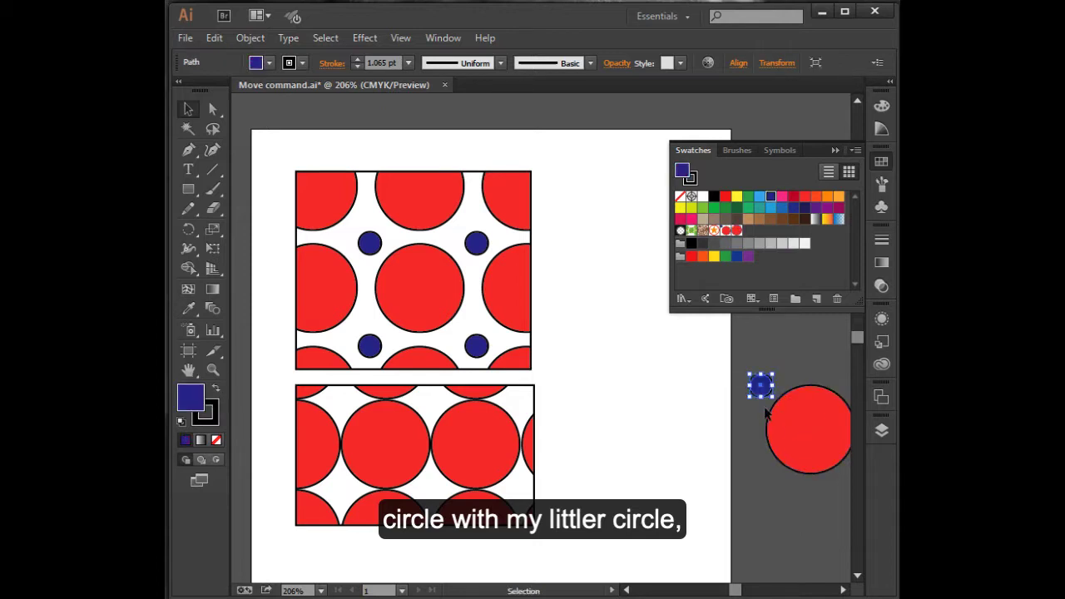
pyautogui.click(808, 446)
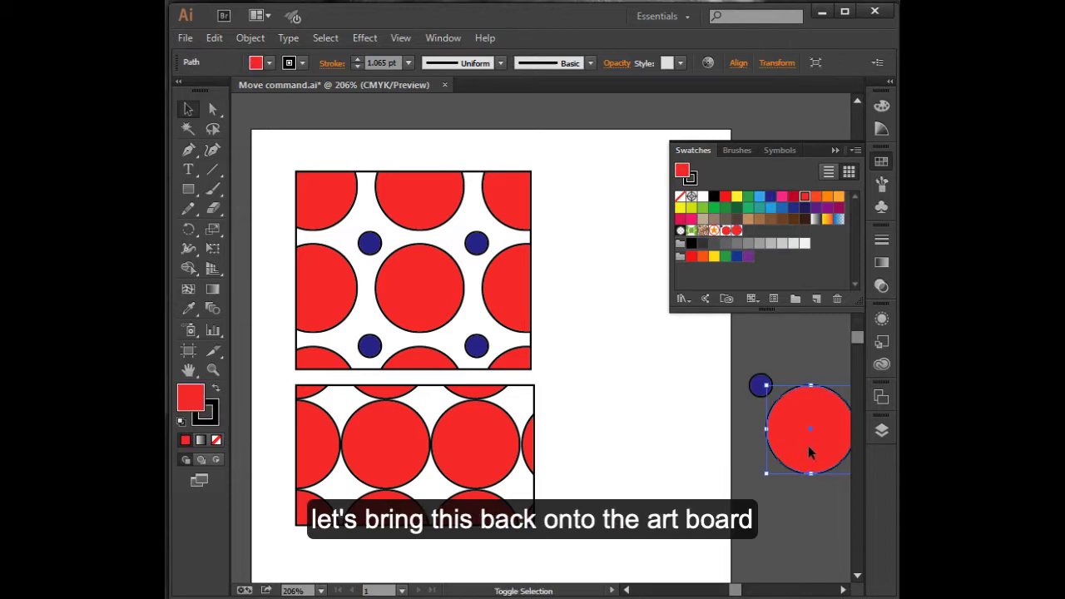
pyautogui.moveTo(808, 445); pyautogui.dragTo(678, 463)
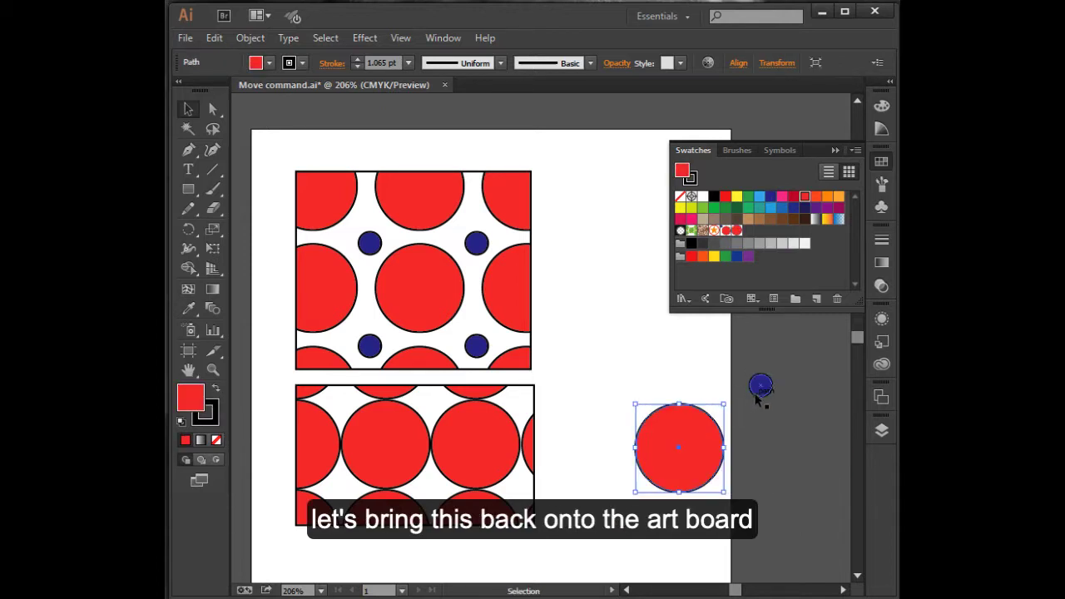
pyautogui.moveTo(759, 398); pyautogui.dragTo(629, 404)
pyautogui.click(701, 542)
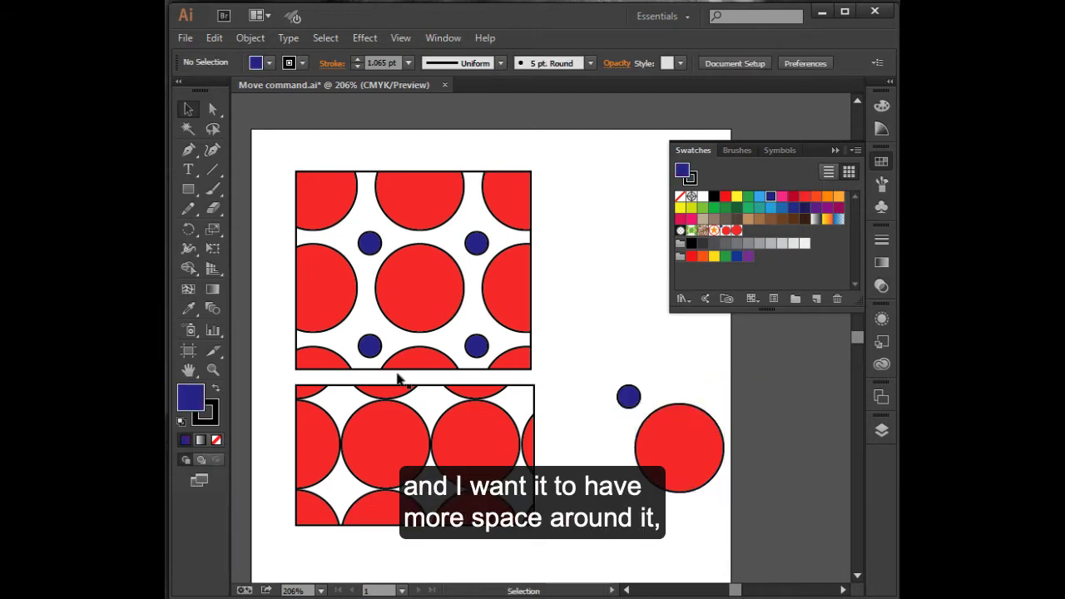
# Draw a container rectangle around both circles with a margin on every side, and send it to the back of the stacking order
pyautogui.click(190, 190)
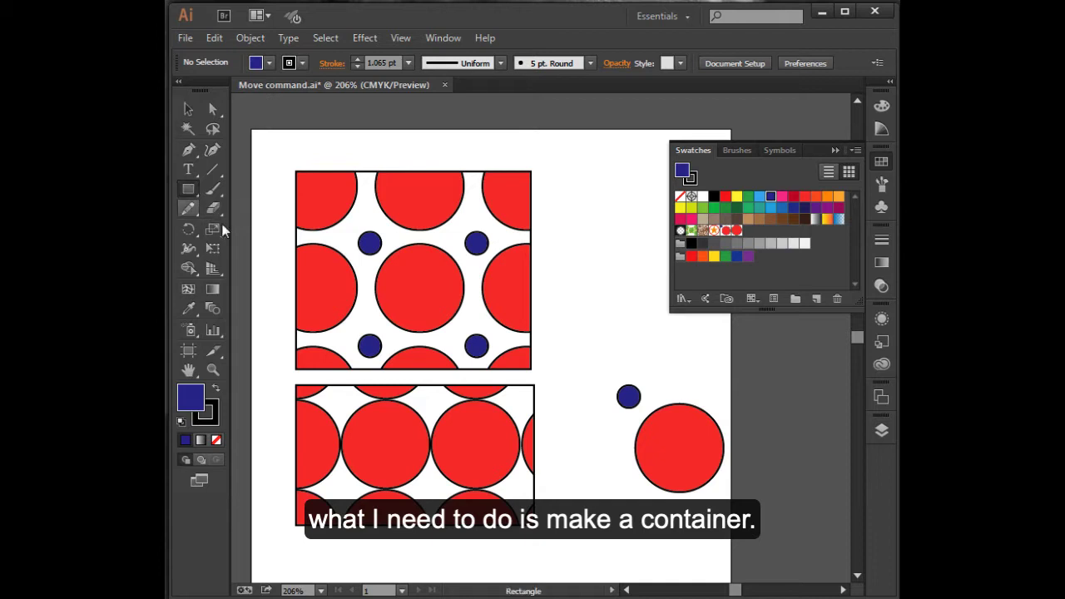
pyautogui.moveTo(585, 364); pyautogui.dragTo(755, 527)
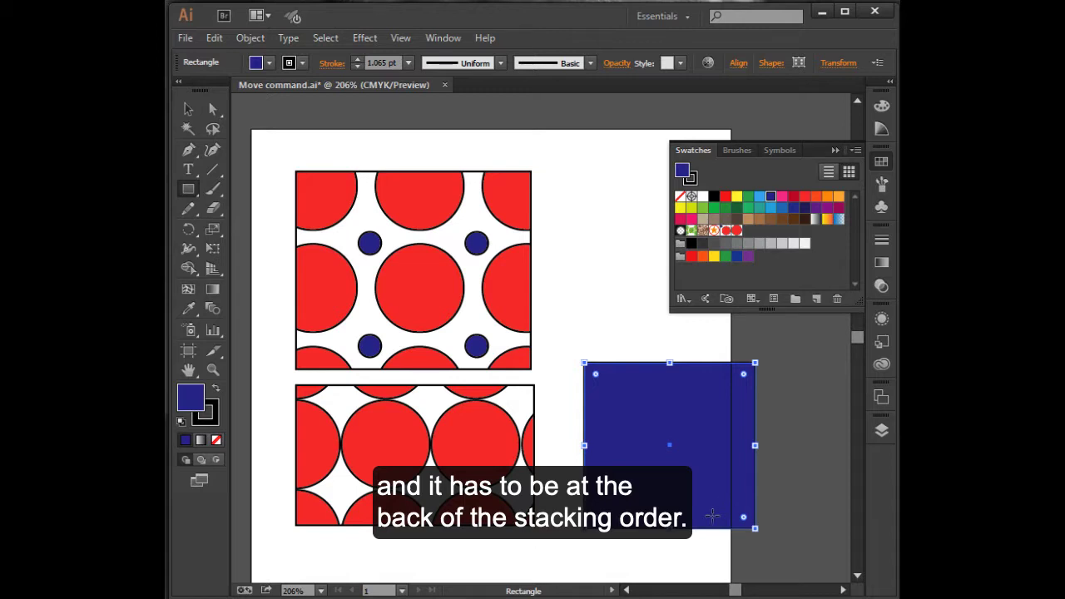
pyautogui.click(188, 109)
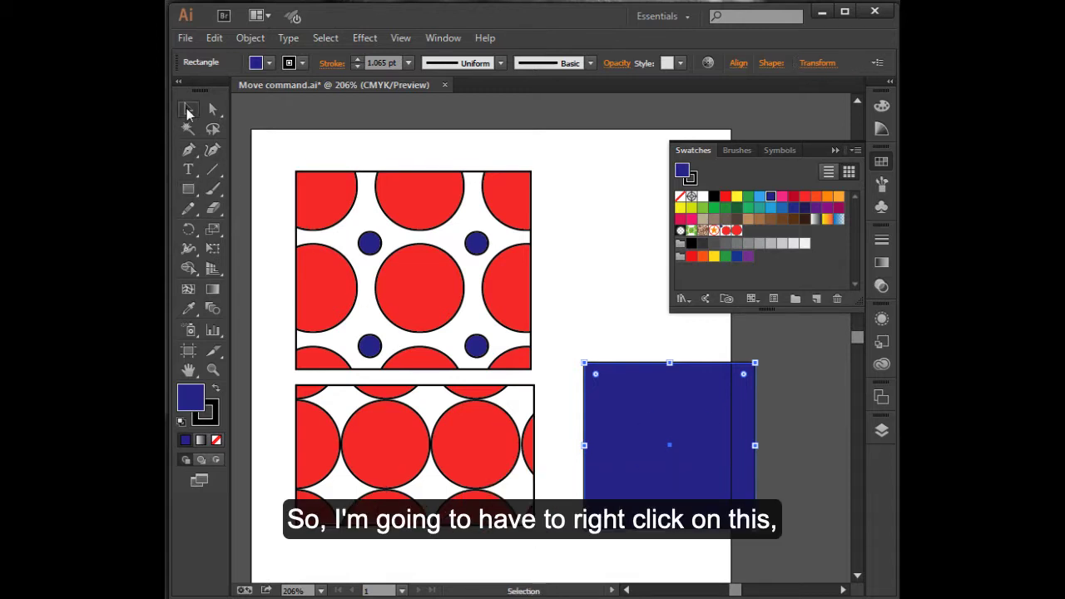
pyautogui.rightClick(649, 473)
pyautogui.moveTo(701, 449)
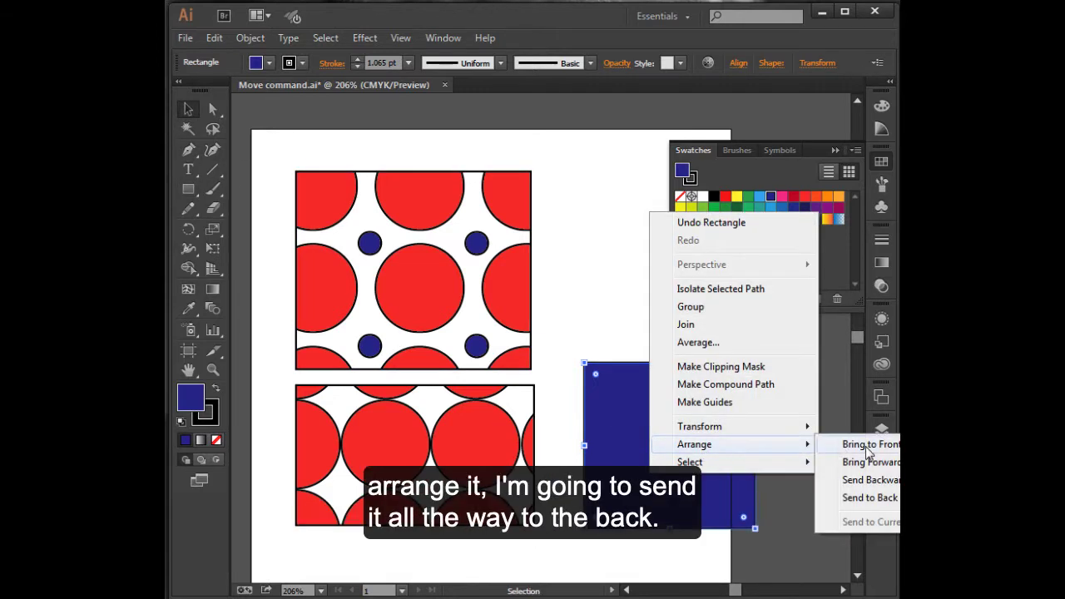
pyautogui.click(853, 495)
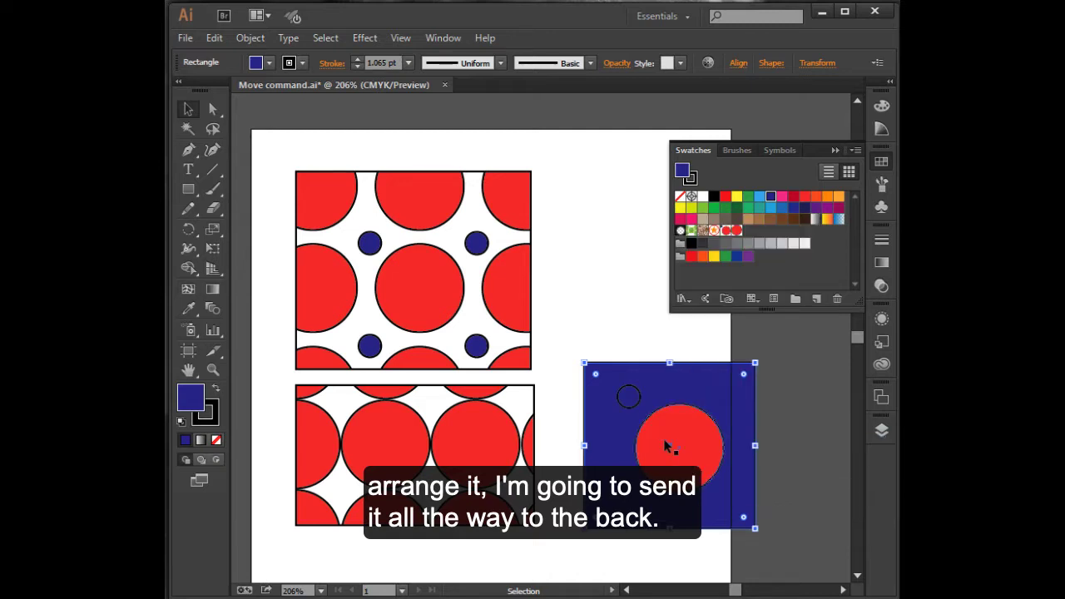
# Set both the fill and the stroke of the container rectangle behind the circles to None
pyautogui.click(630, 397)
pyautogui.click(684, 391)
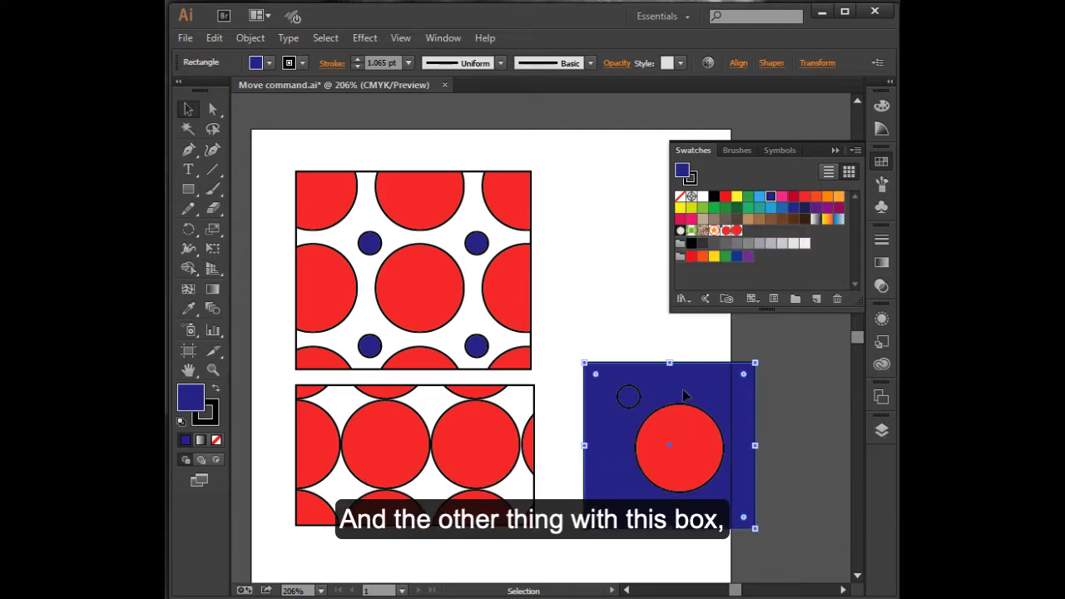
pyautogui.click(216, 442)
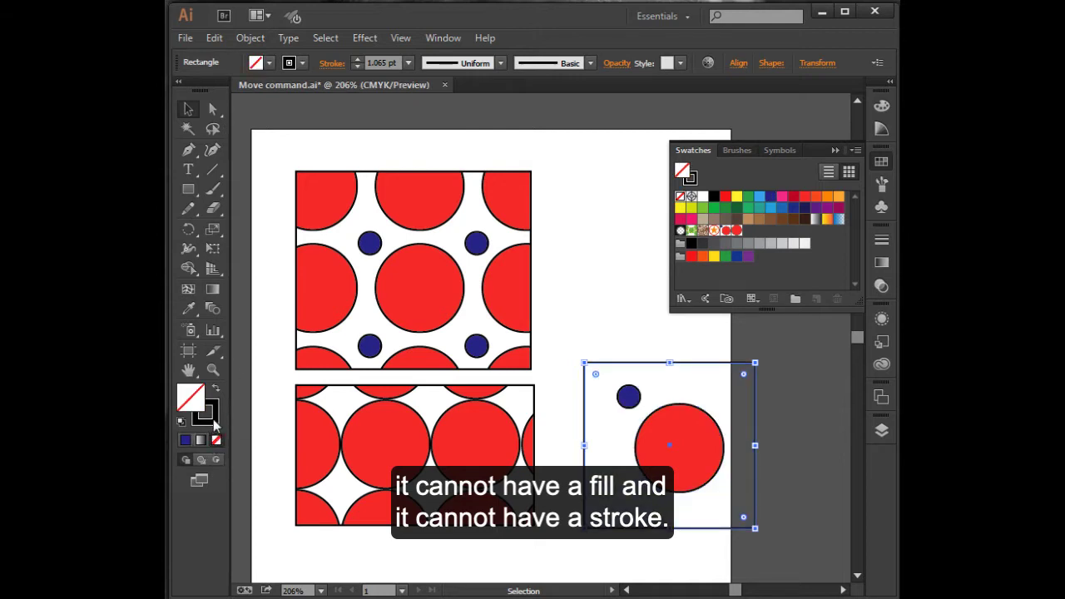
pyautogui.click(213, 421)
pyautogui.click(216, 441)
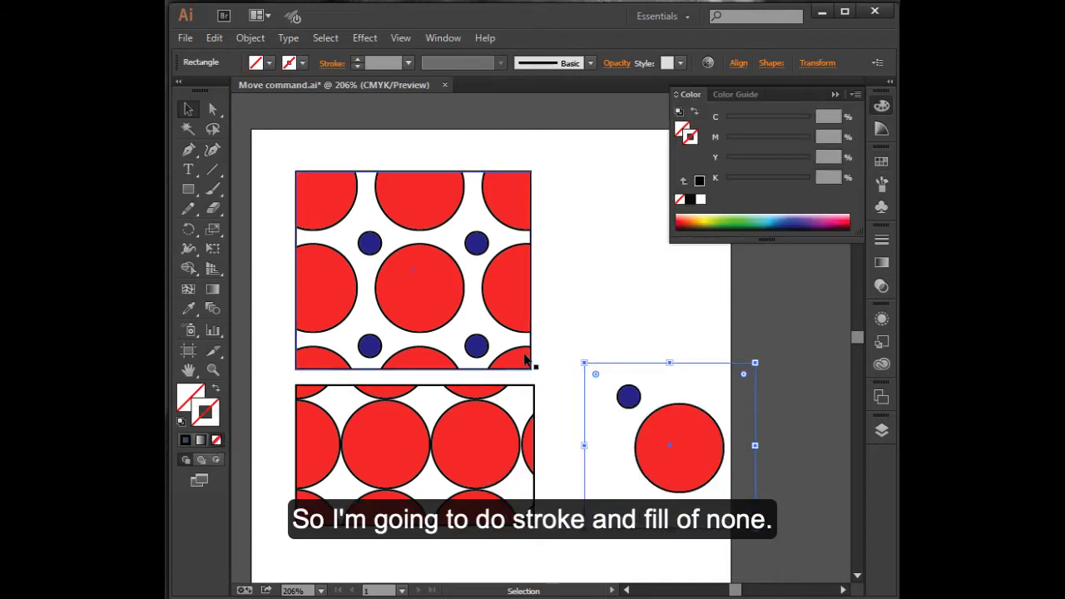
pyautogui.click(744, 418)
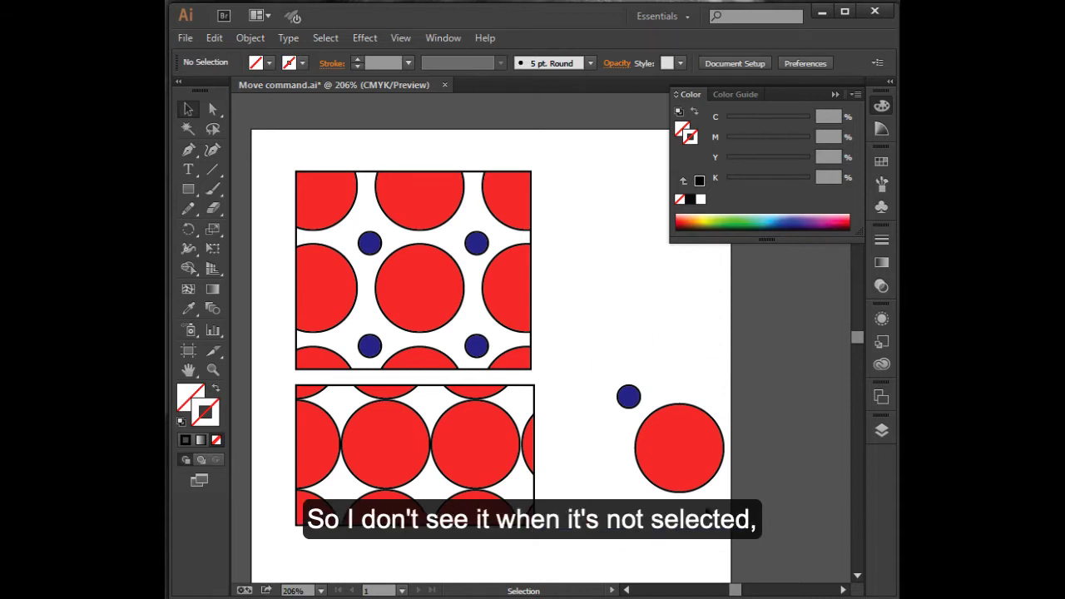
# Define the two circles and their invisible container as a third pattern swatch, and move that artwork off the artboard's right side
pyautogui.moveTo(566, 329); pyautogui.dragTo(736, 563)
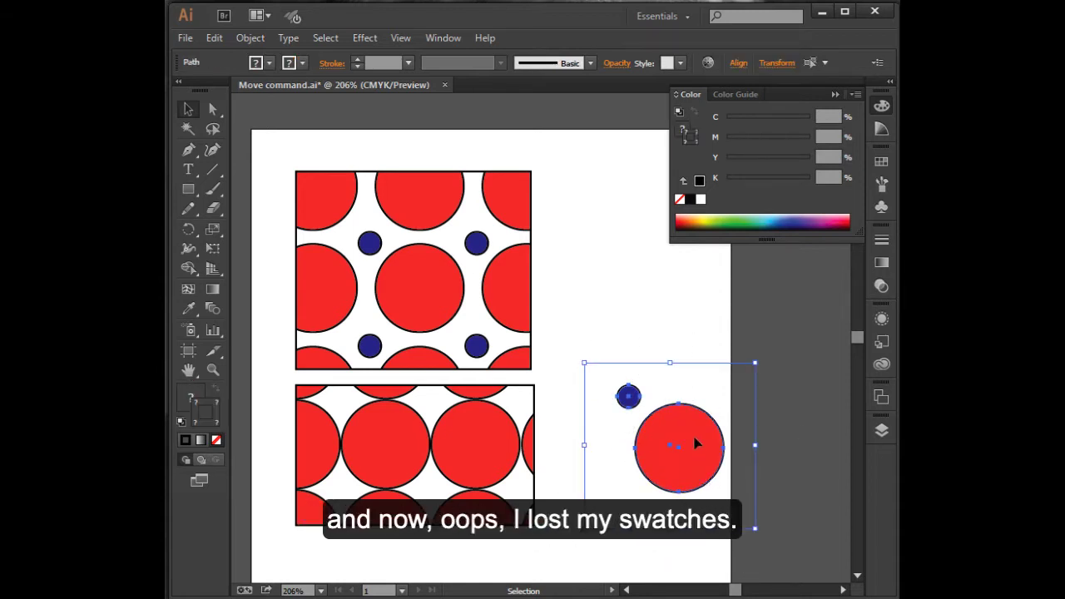
pyautogui.moveTo(698, 443)
pyautogui.mouseDown()
pyautogui.moveTo(724, 359)
pyautogui.moveTo(693, 454)
pyautogui.mouseUp()
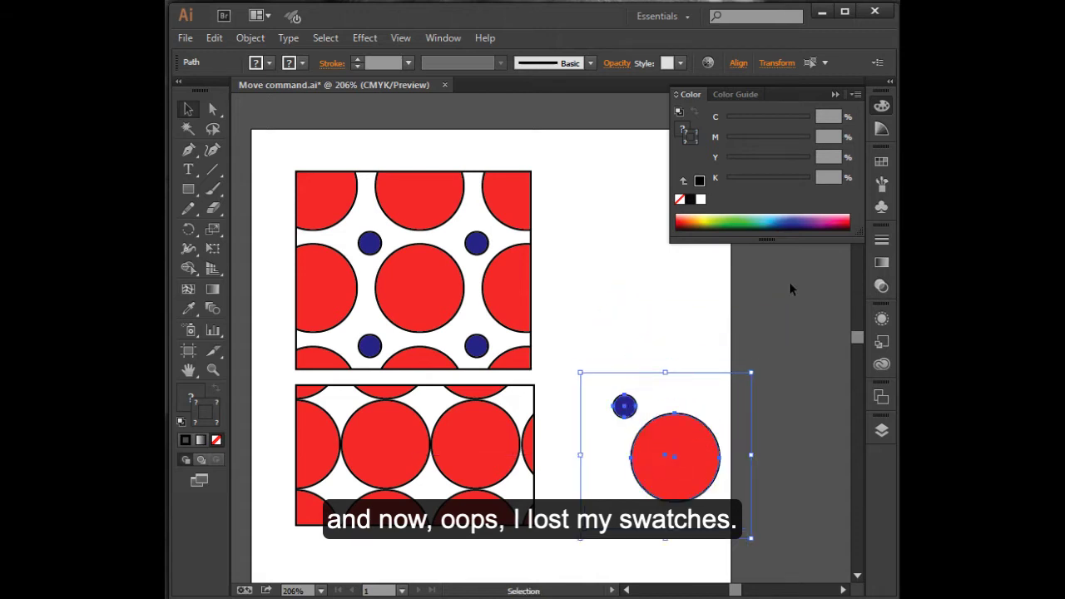
pyautogui.click(882, 161)
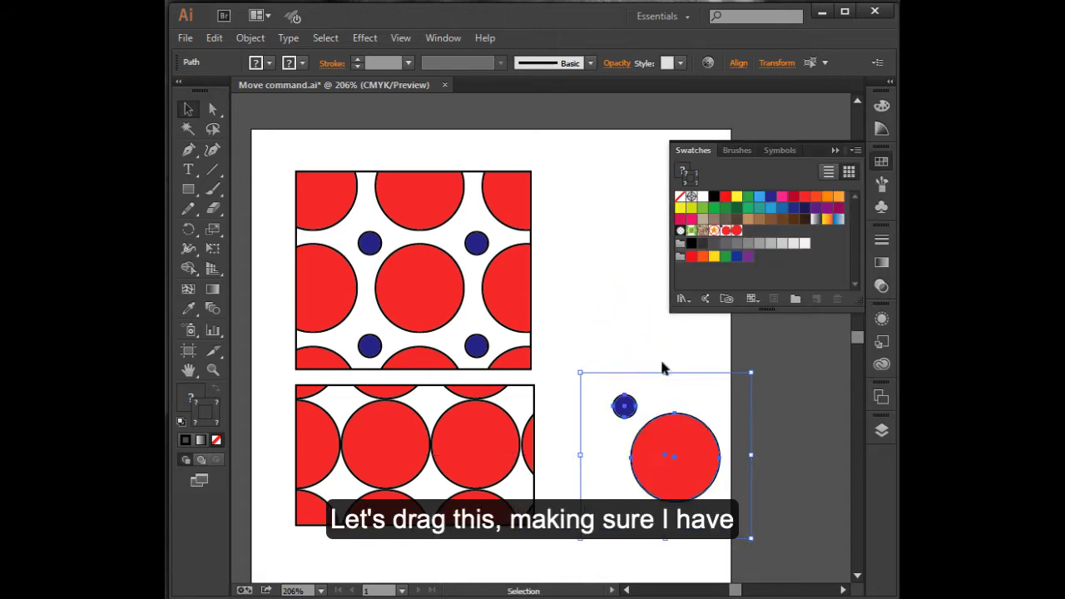
pyautogui.moveTo(661, 337); pyautogui.dragTo(596, 441)
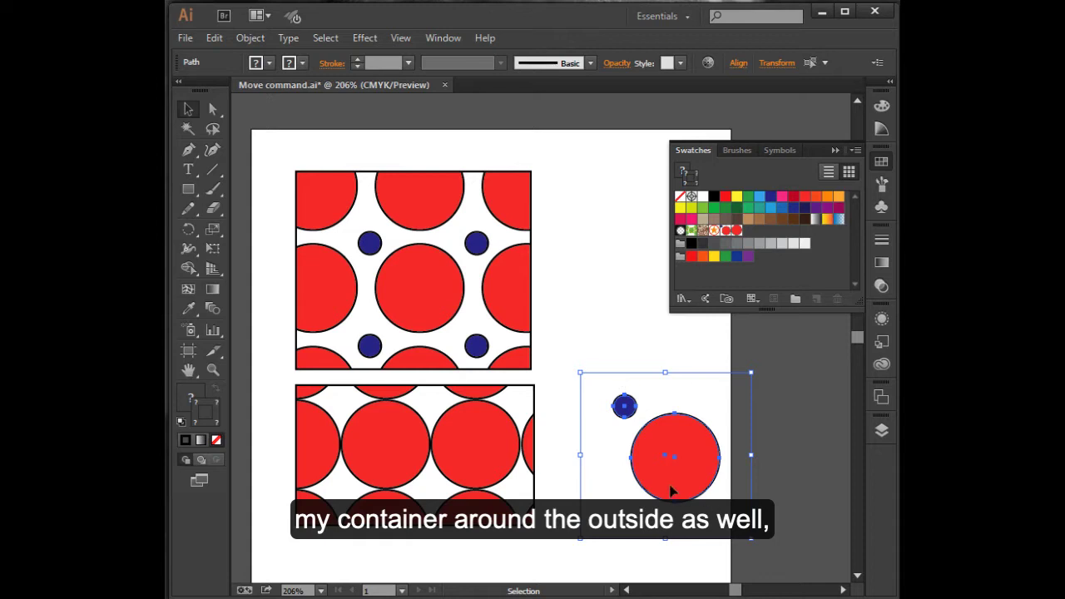
pyautogui.moveTo(706, 450); pyautogui.dragTo(782, 278)
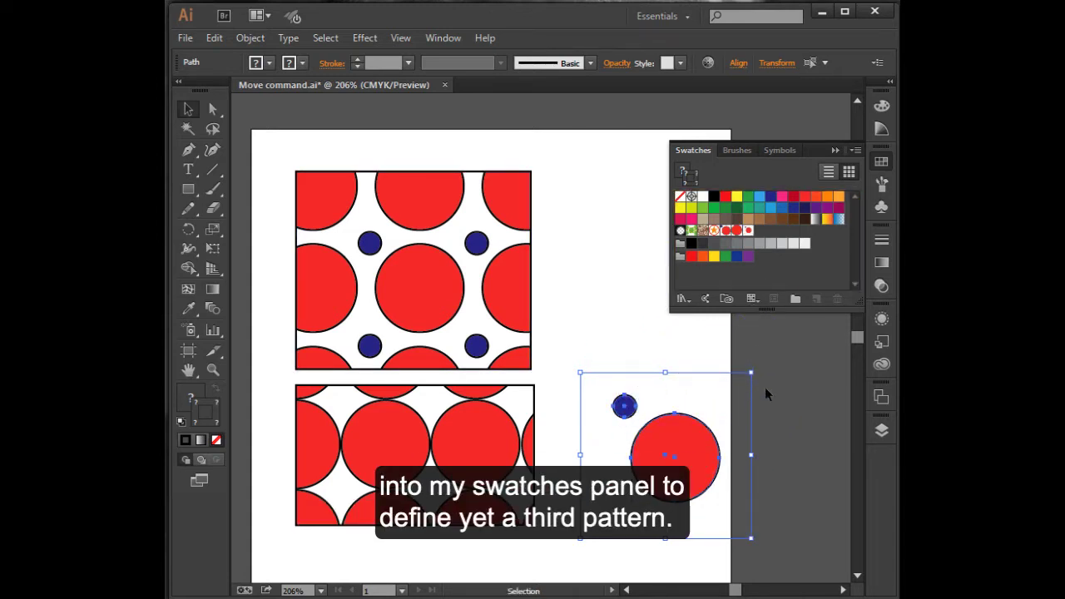
pyautogui.moveTo(678, 439); pyautogui.dragTo(824, 472)
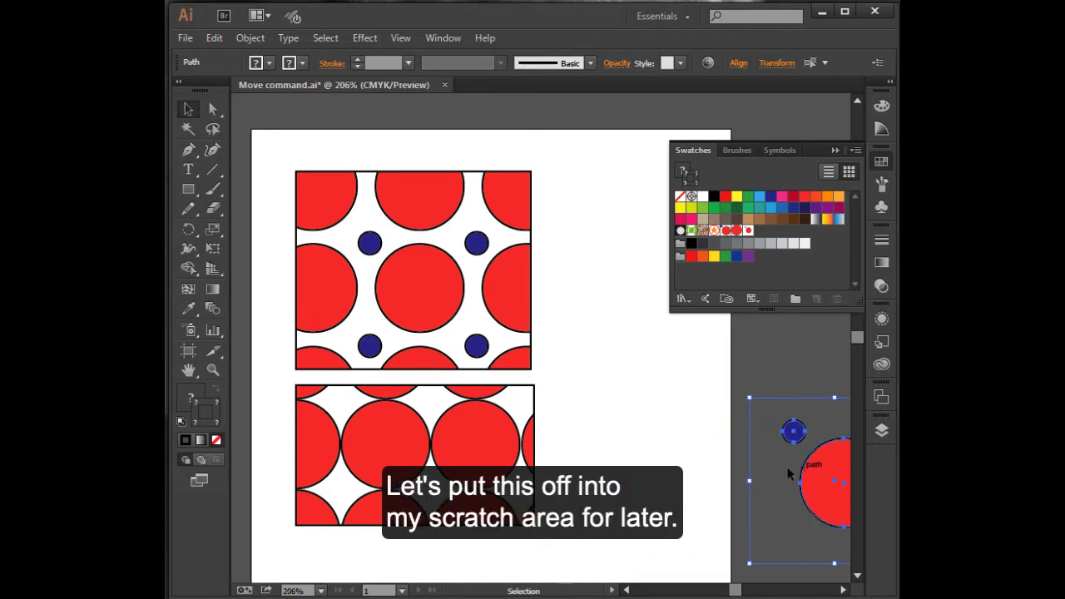
pyautogui.click(653, 423)
# Draw a tall rectangle to the right of the two patterned ones and fill it with New Pattern Swatch 5, without a stroke
pyautogui.click(188, 189)
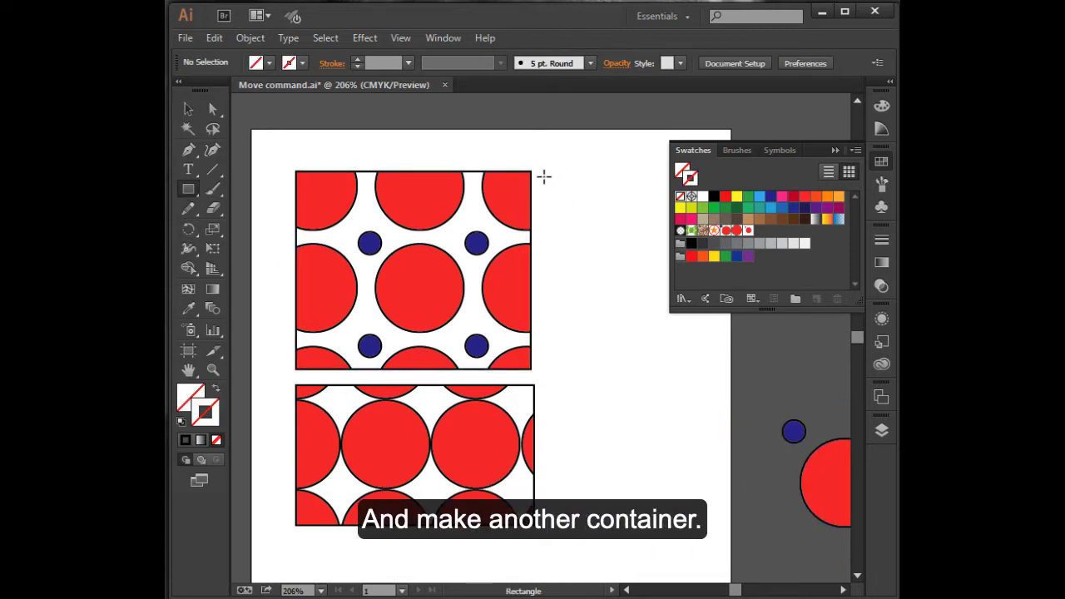
pyautogui.moveTo(541, 173); pyautogui.dragTo(708, 525)
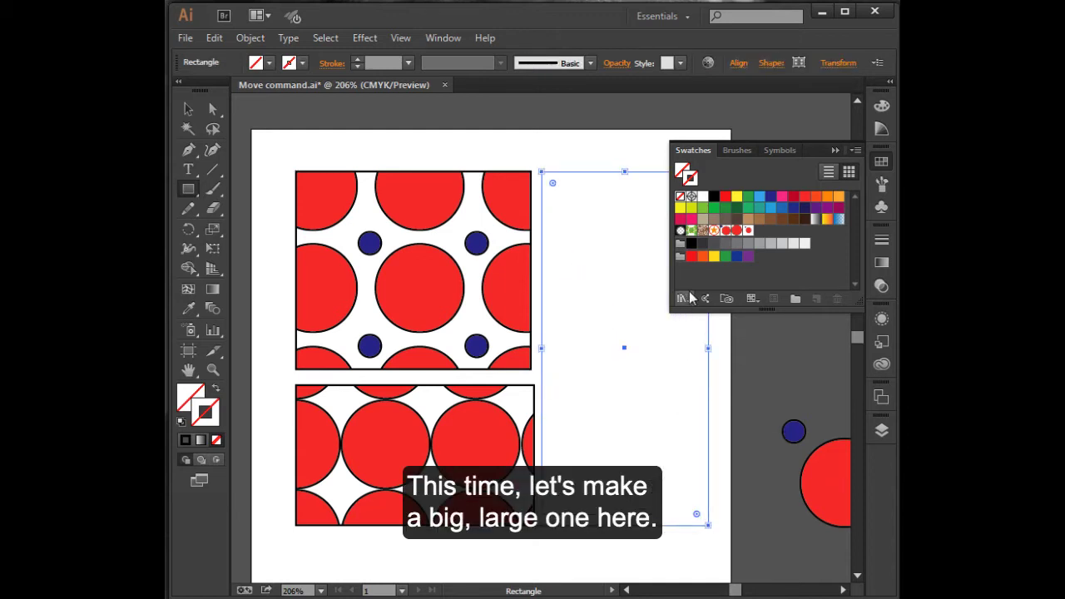
pyautogui.click(748, 231)
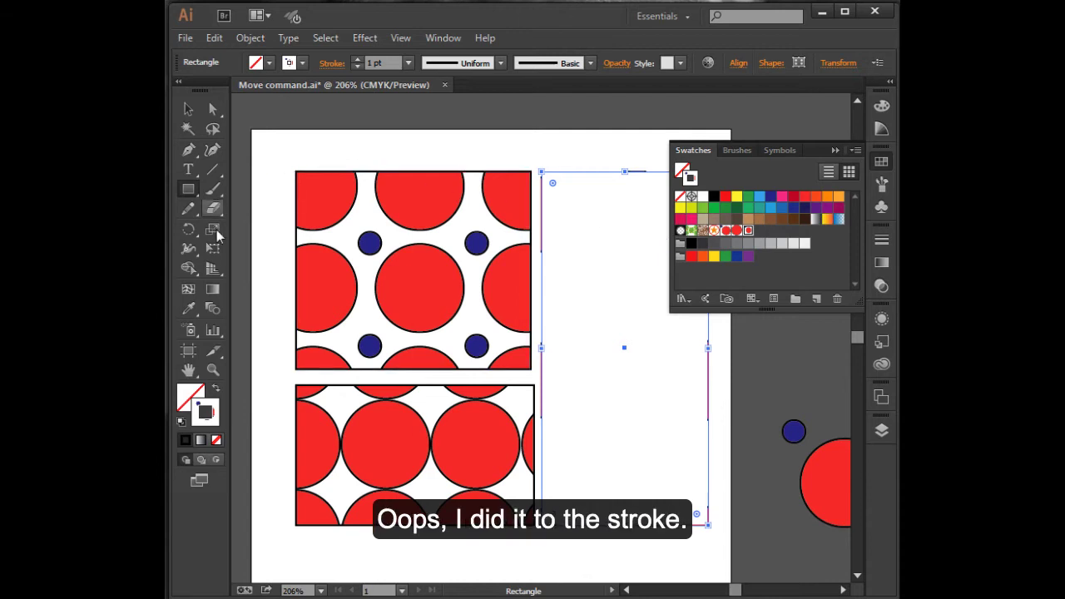
pyautogui.click(215, 439)
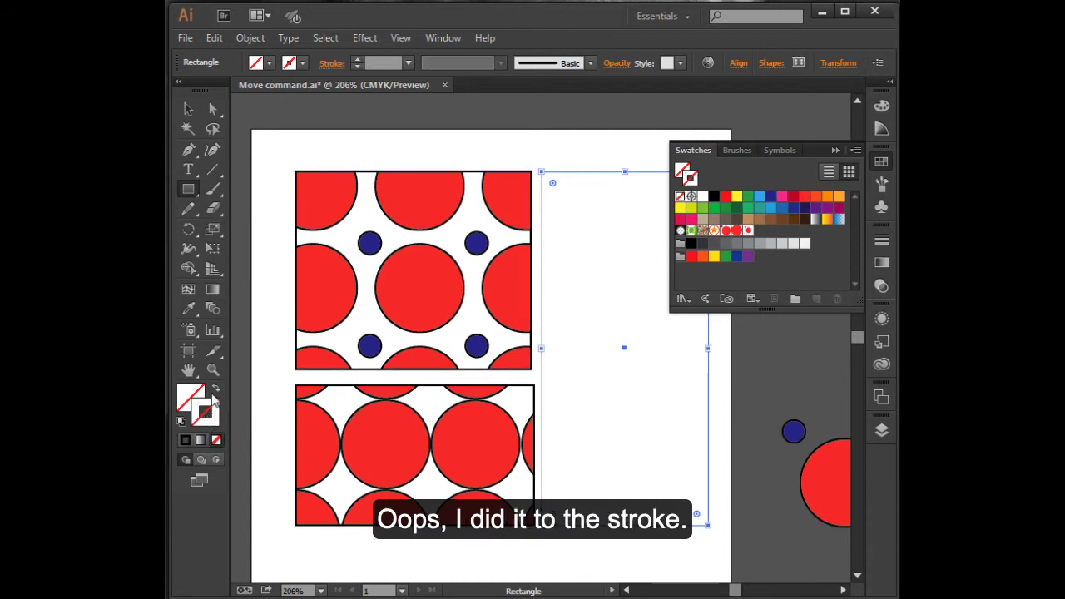
pyautogui.click(188, 403)
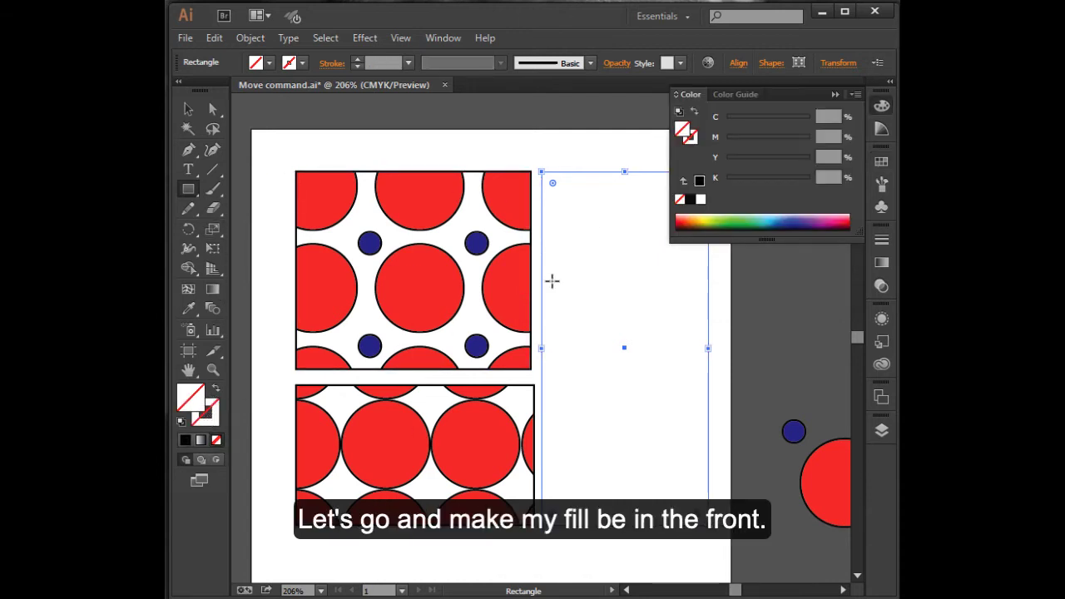
pyautogui.click(882, 161)
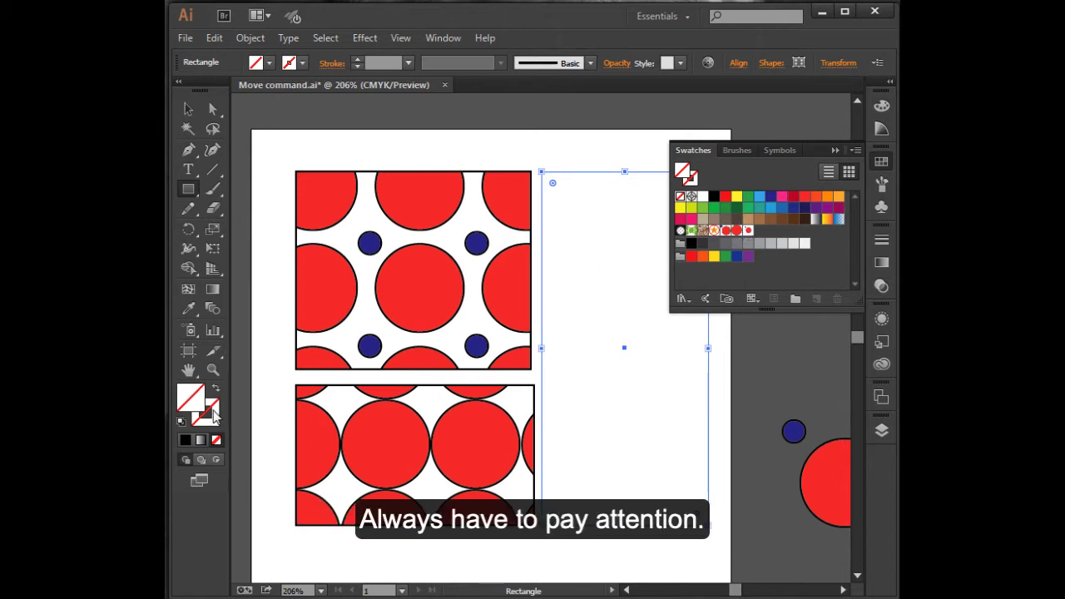
pyautogui.click(748, 231)
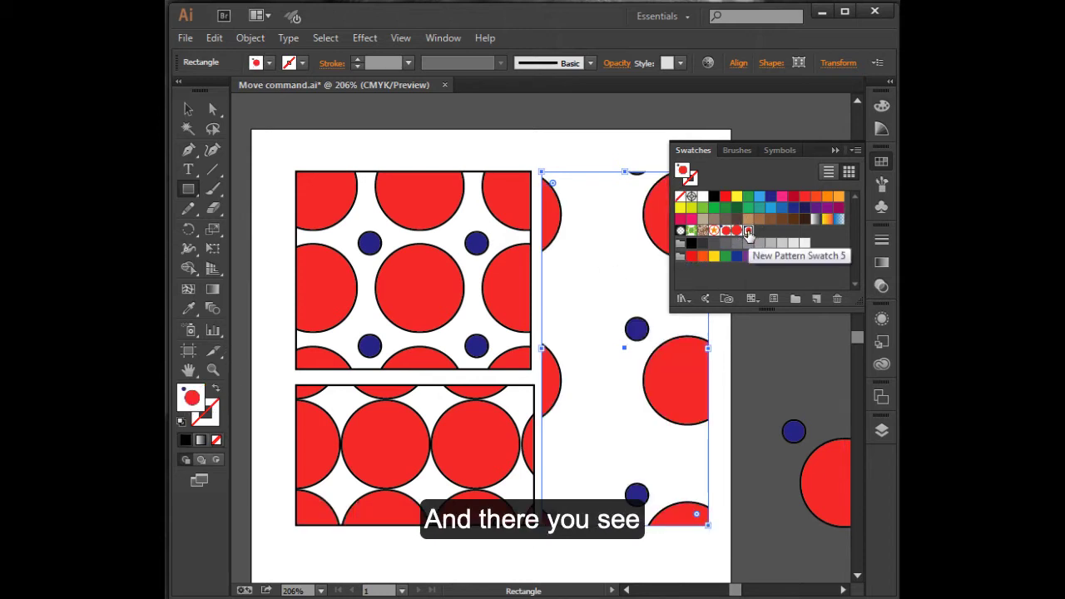